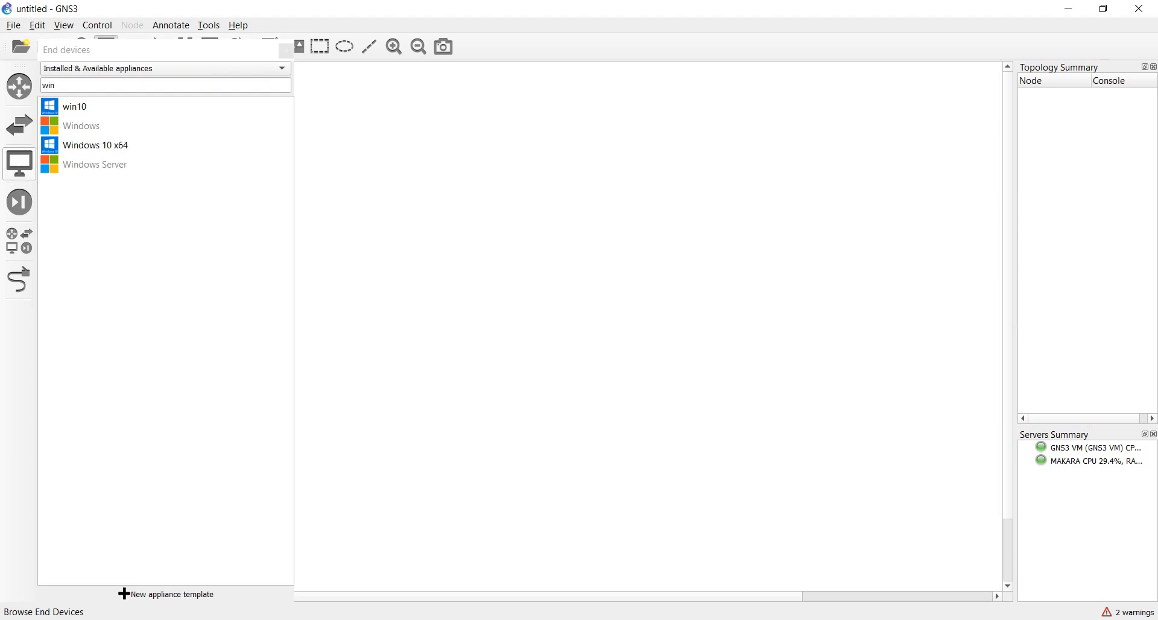
- Start adding the Windows appliance from the end devices, set it to run on the GNS3 VM, and proceed to its required files
{"action": "left_click", "coordinate": [72, 85]}
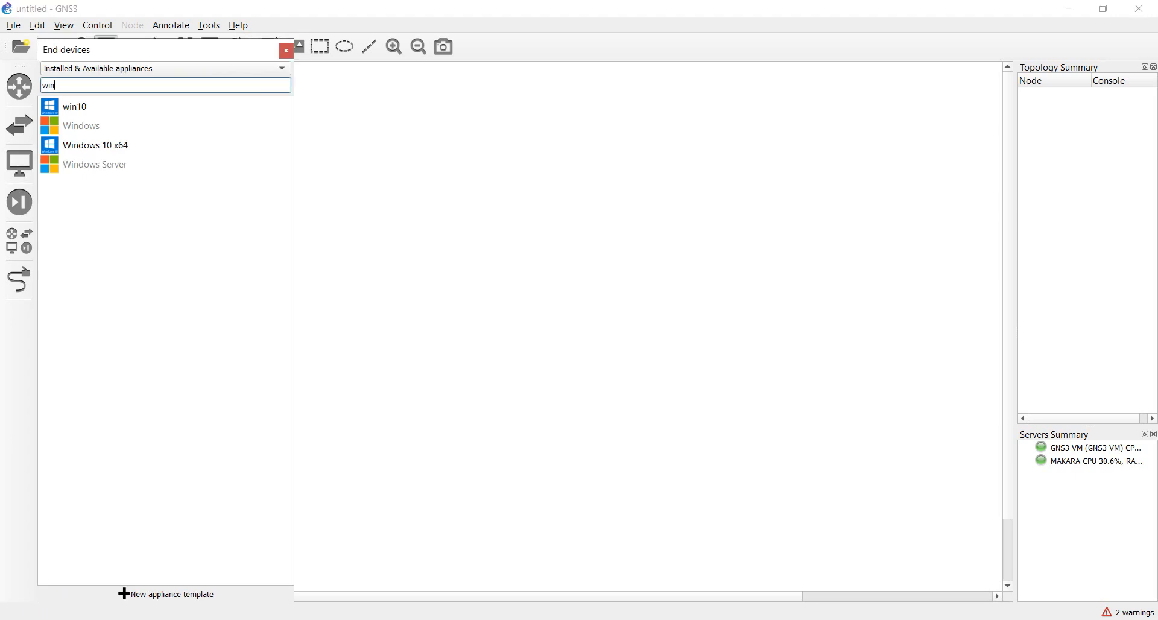
{"action": "left_click", "coordinate": [82, 126]}
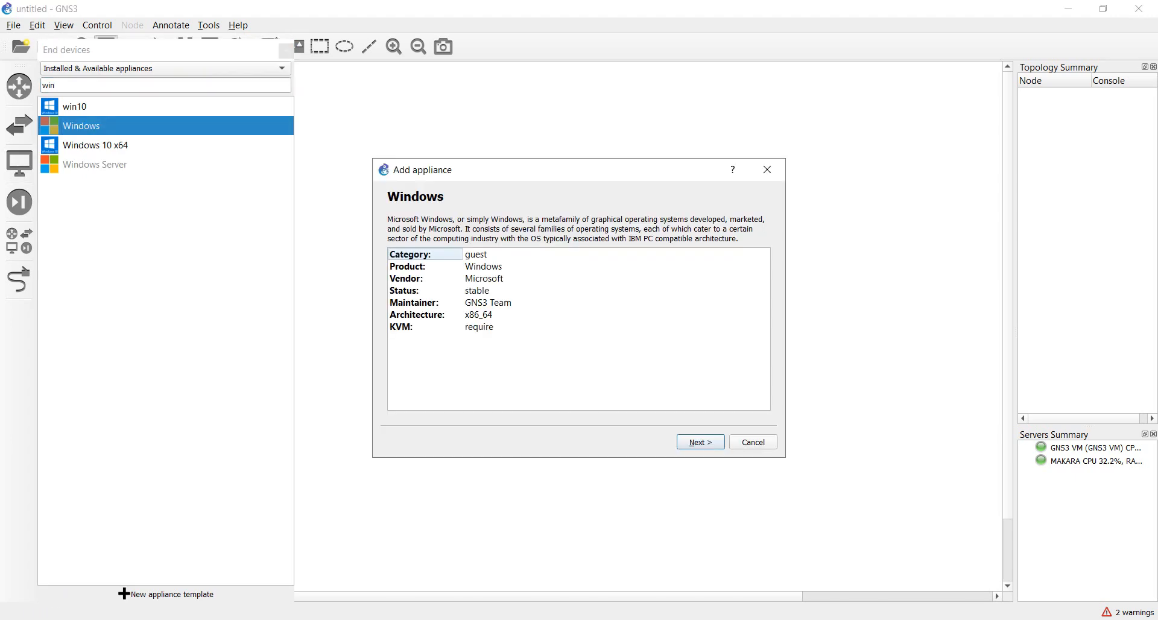
{"action": "key", "text": "Return"}
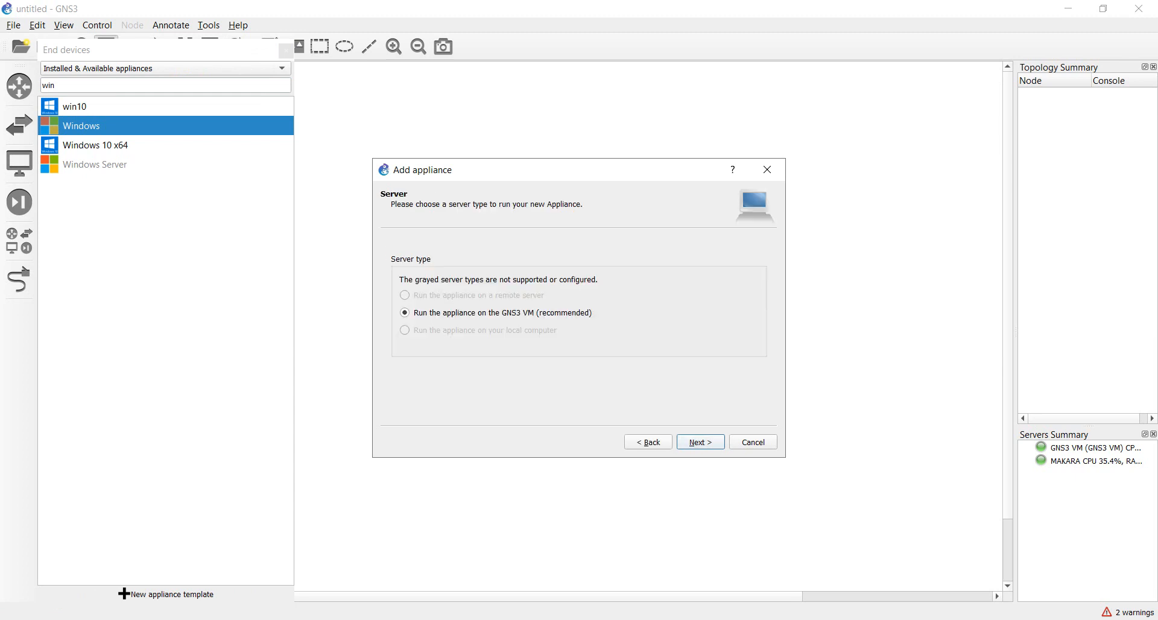
{"action": "key", "text": "Return"}
{"action": "key", "text": "Return"}
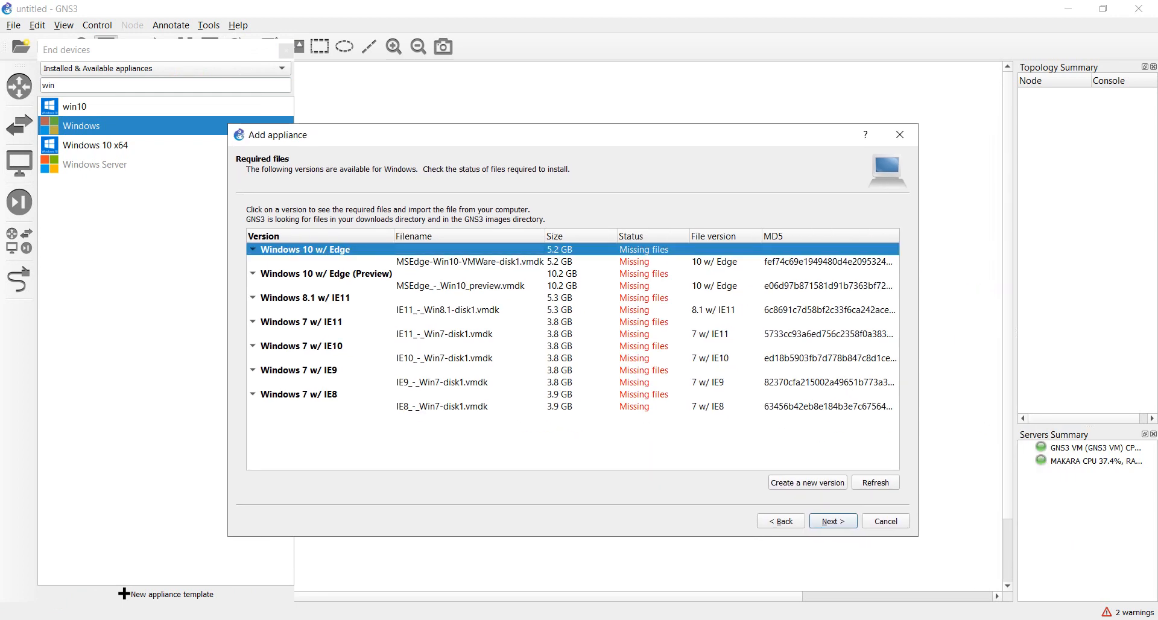
- Open the vendor download page for the missing IE11_-_Win8.1-disk1.vmdk file
{"action": "left_click", "coordinate": [470, 262]}
{"action": "left_click", "coordinate": [460, 286]}
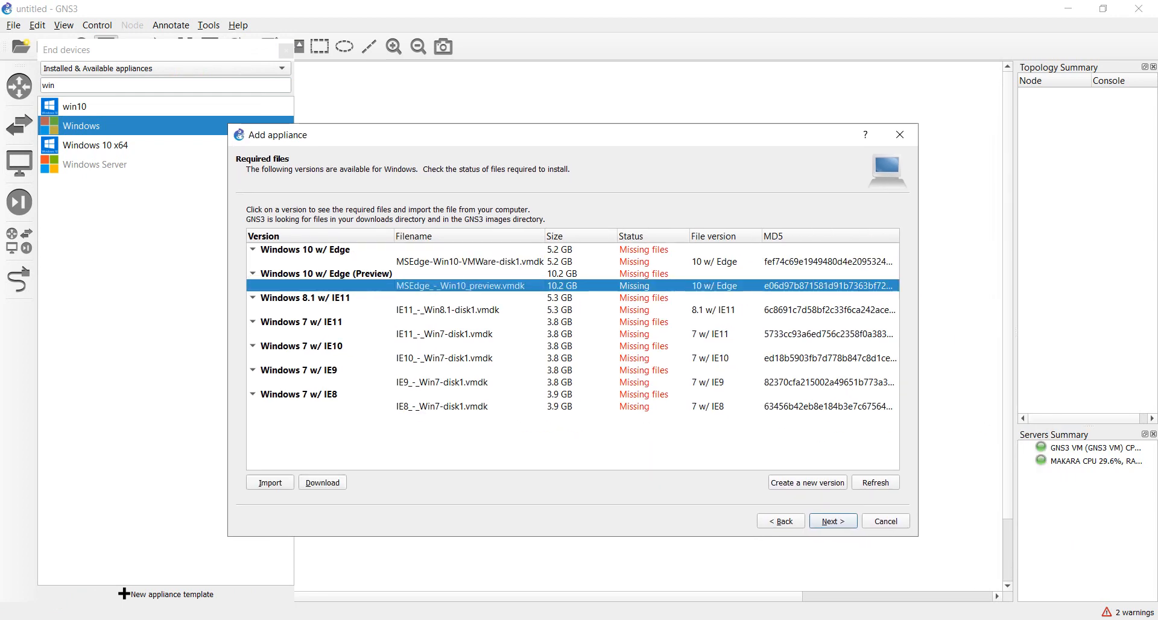
{"action": "left_click", "coordinate": [449, 310]}
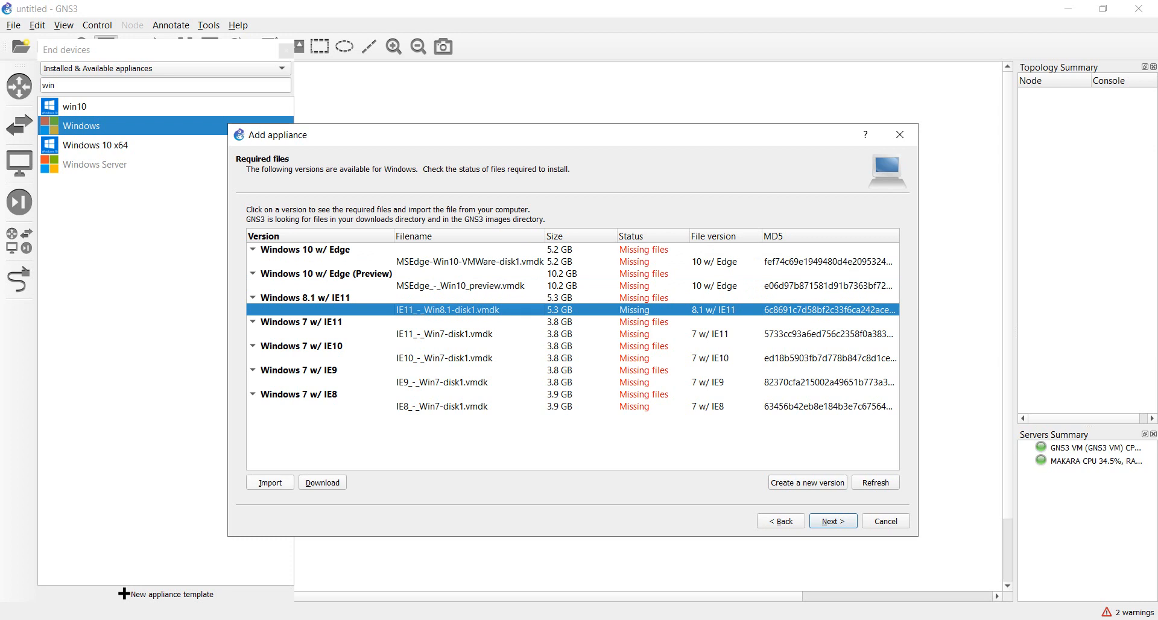
{"action": "left_click", "coordinate": [270, 482]}
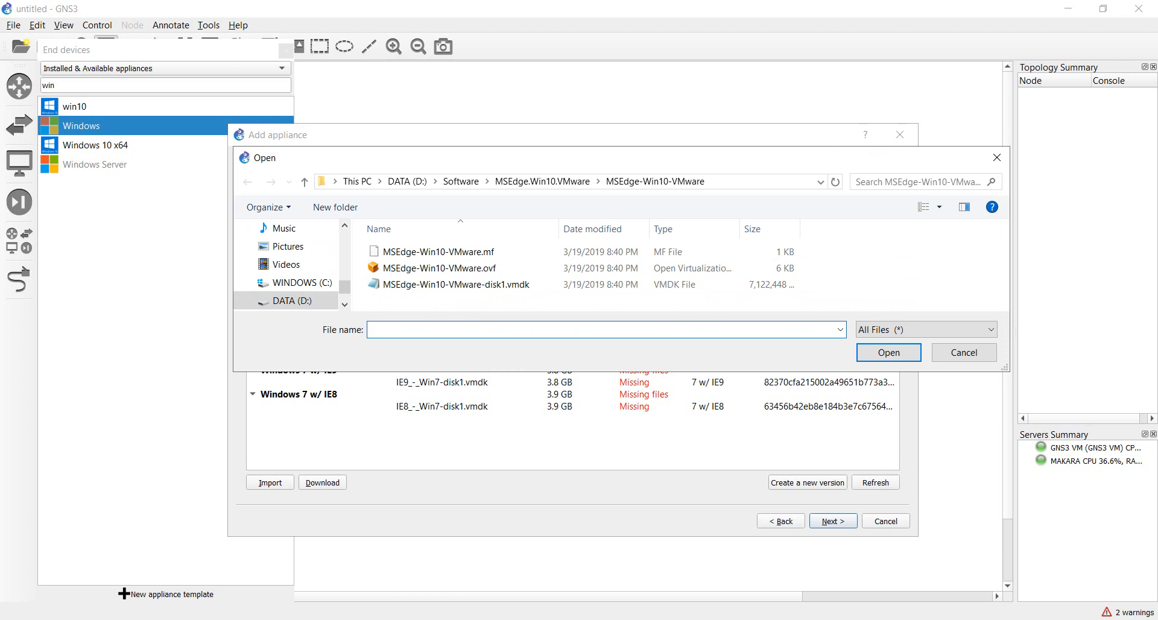
{"action": "left_click", "coordinate": [964, 352]}
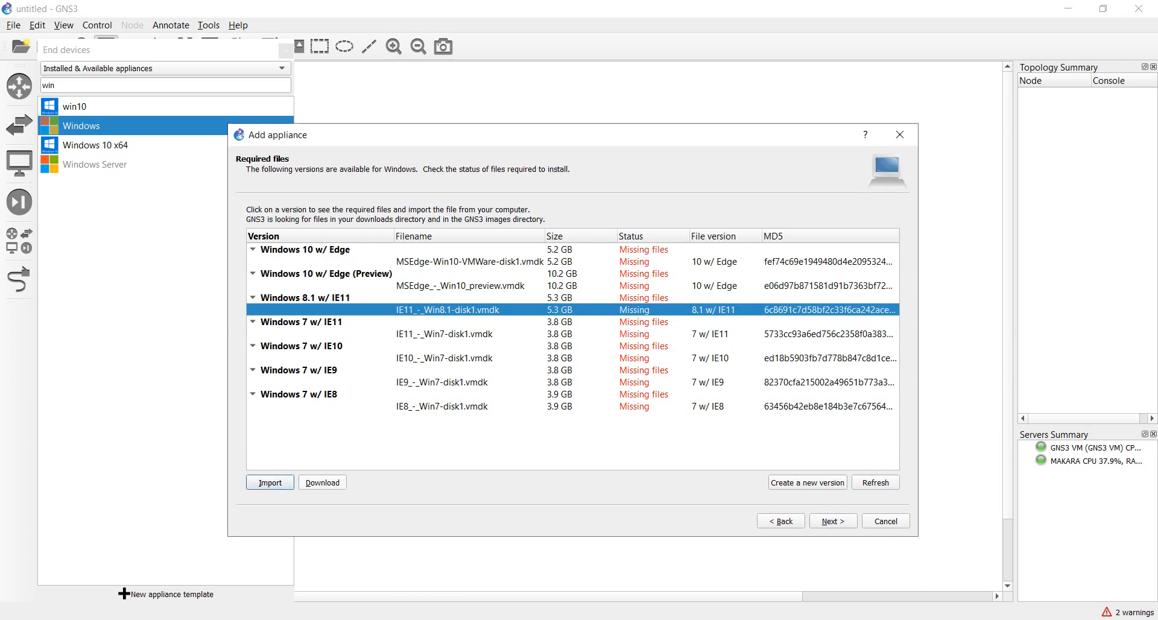
{"action": "left_click", "coordinate": [322, 482]}
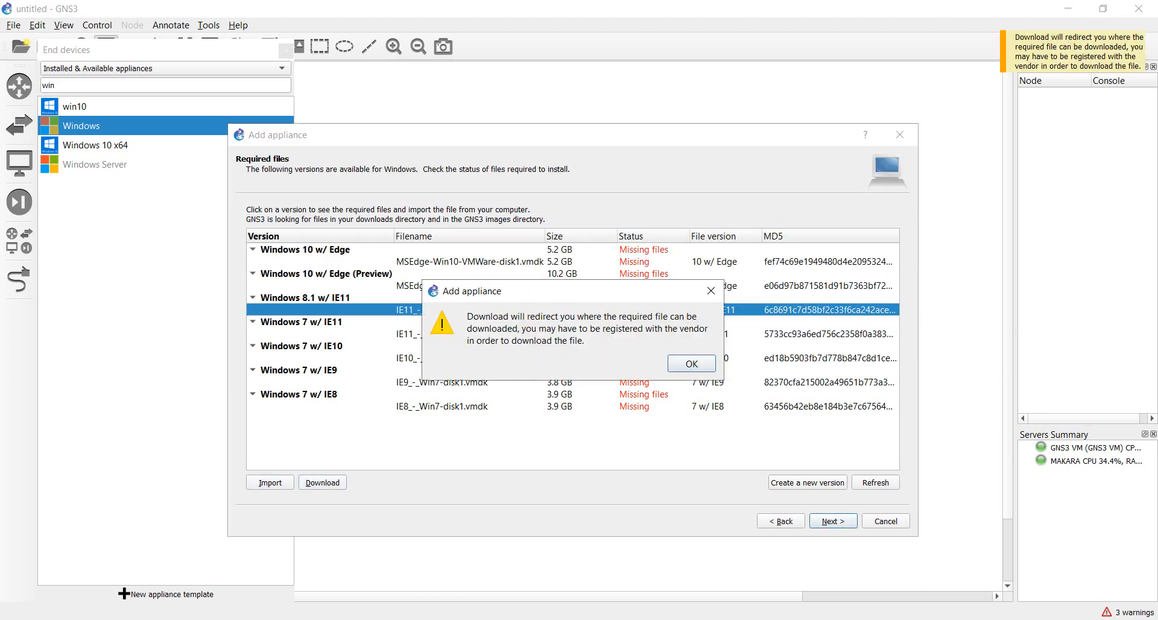
{"action": "left_click", "coordinate": [692, 364]}
- Switch to the virtual machine download page in Chrome and select MSEdge on Win10 (x64) Stable 1809 as the virtual machine
{"action": "mouse_move", "coordinate": [356, 619]}
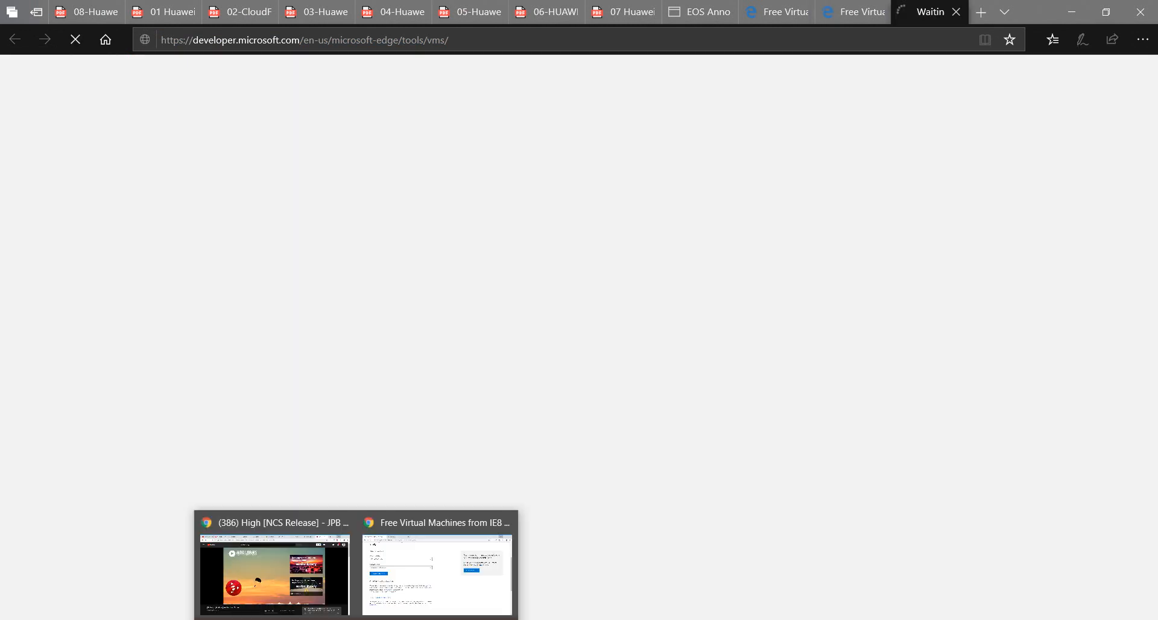
{"action": "left_click", "coordinate": [437, 573]}
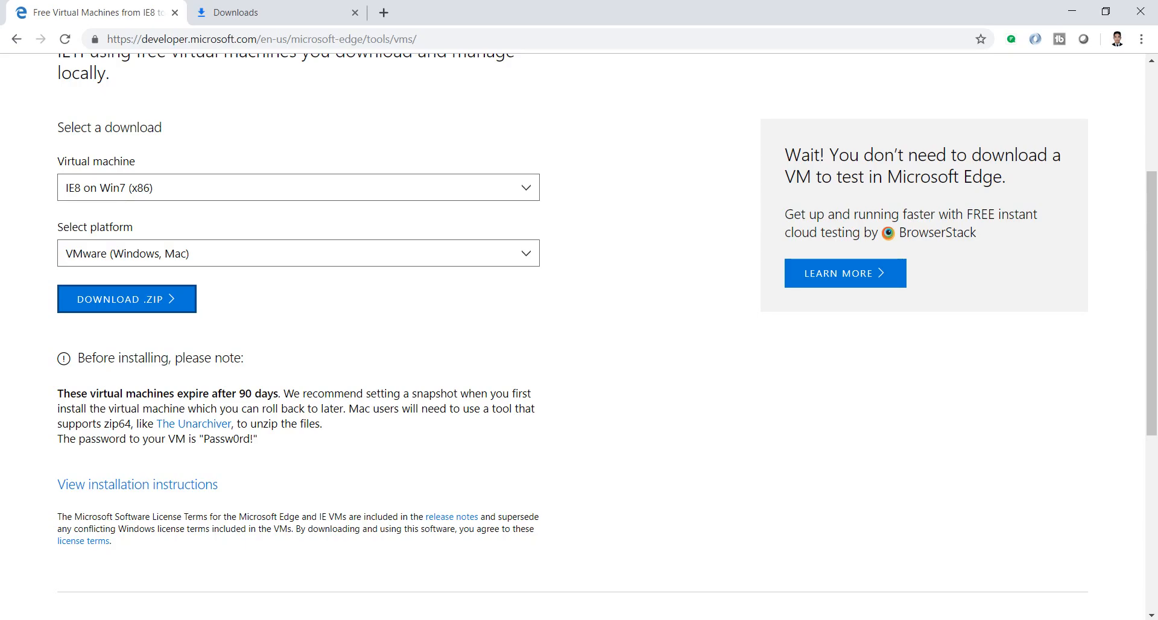
{"action": "scroll", "coordinate": [289, 256], "scroll_direction": "up", "scroll_amount": 1}
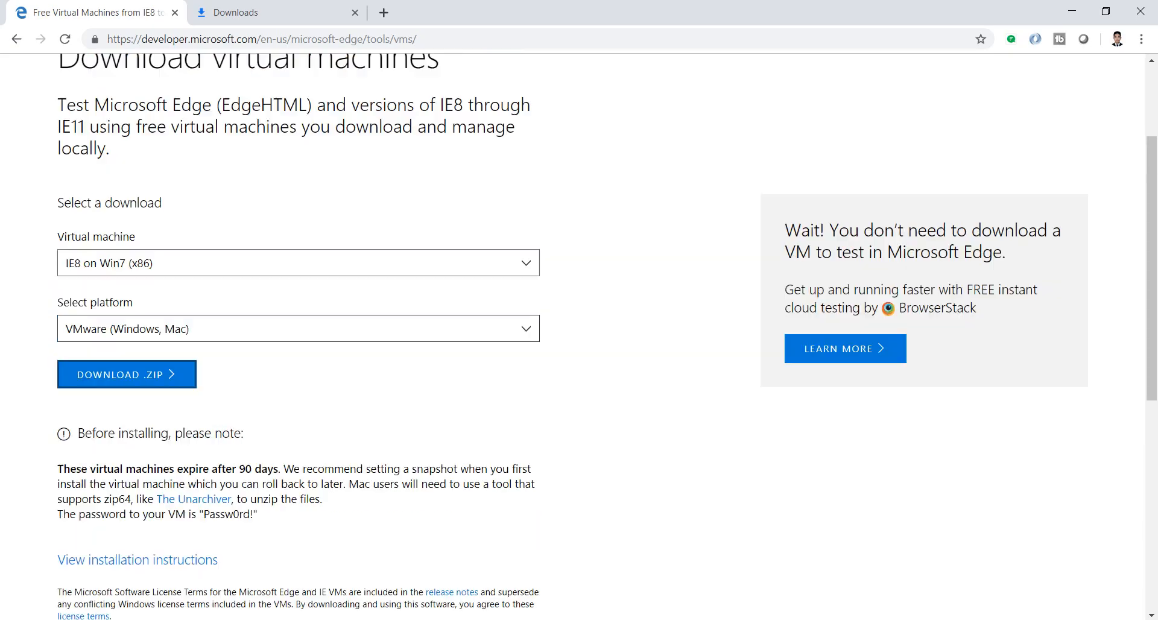
{"action": "left_click", "coordinate": [289, 259]}
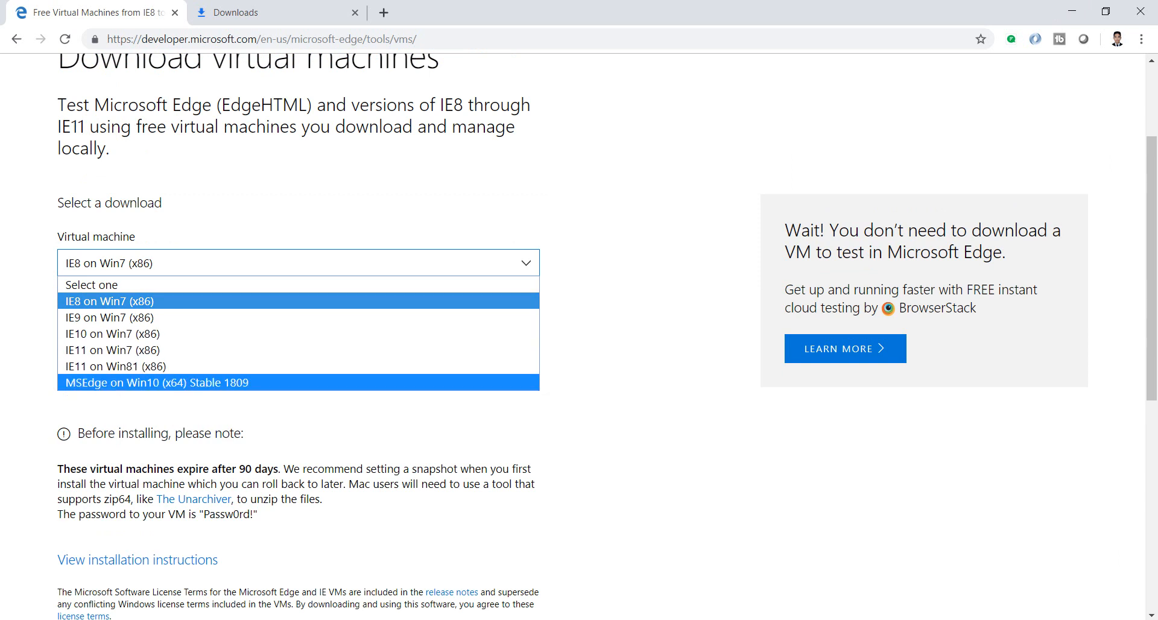
{"action": "left_click", "coordinate": [290, 383]}
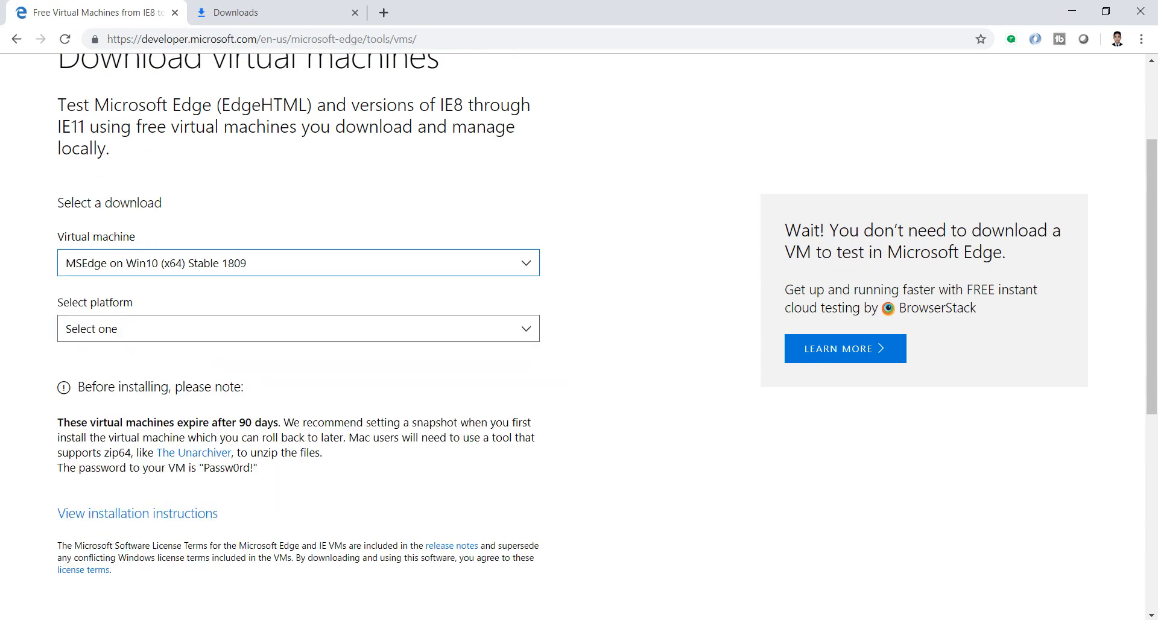
{"action": "scroll", "coordinate": [290, 382], "scroll_direction": "up", "scroll_amount": 1}
{"action": "left_click", "coordinate": [289, 338]}
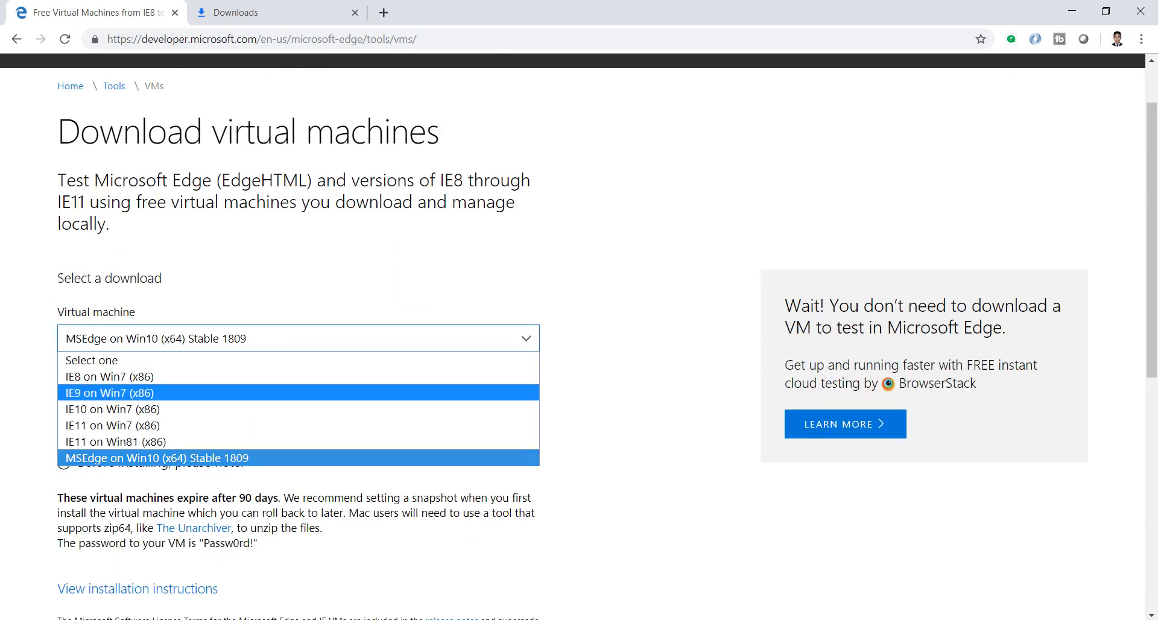
{"action": "left_click", "coordinate": [289, 458]}
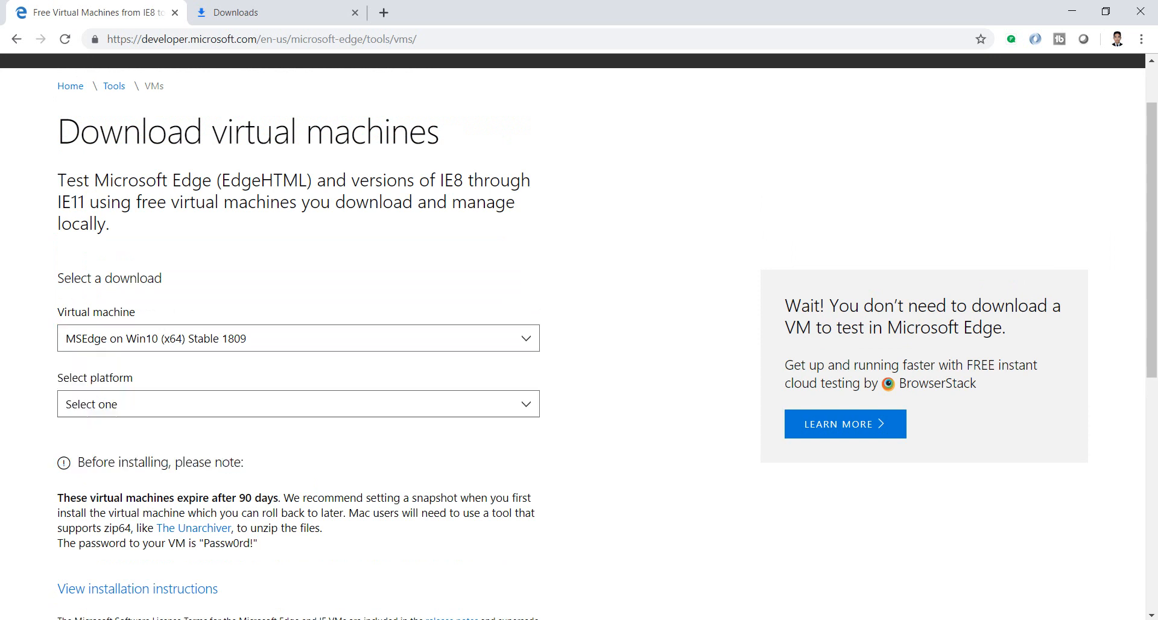
- Set the download platform to VMware (Windows, Mac) and download the virtual machine's .zip file
{"action": "left_click", "coordinate": [290, 404]}
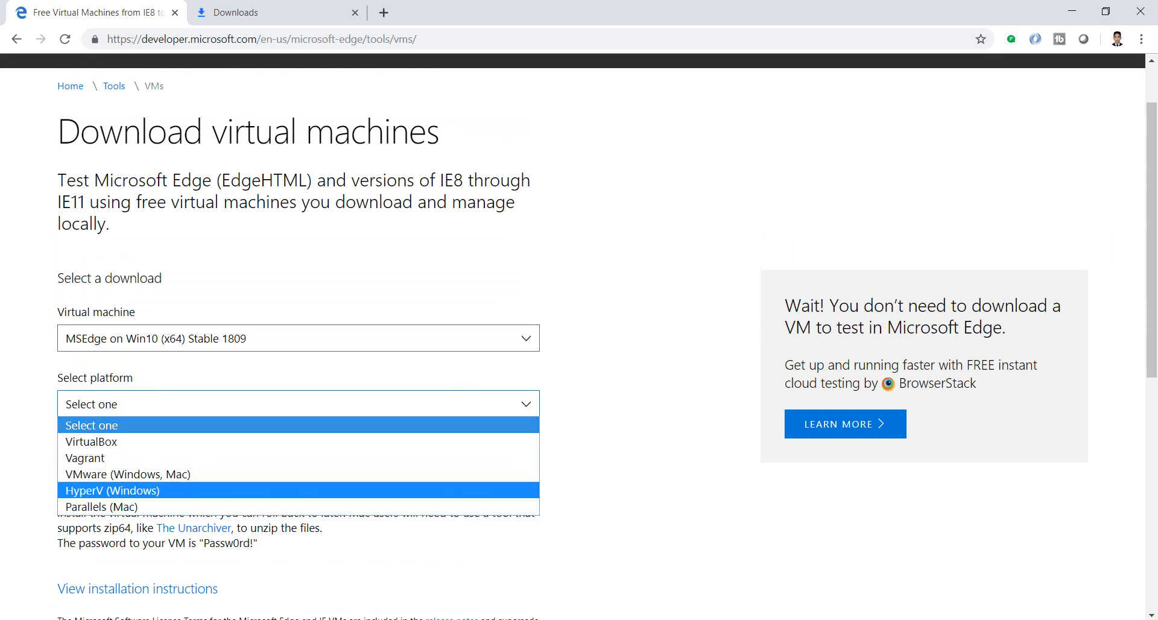
{"action": "left_click", "coordinate": [290, 474]}
{"action": "scroll", "coordinate": [127, 374], "scroll_direction": "down", "scroll_amount": 1}
{"action": "left_click", "coordinate": [127, 374]}
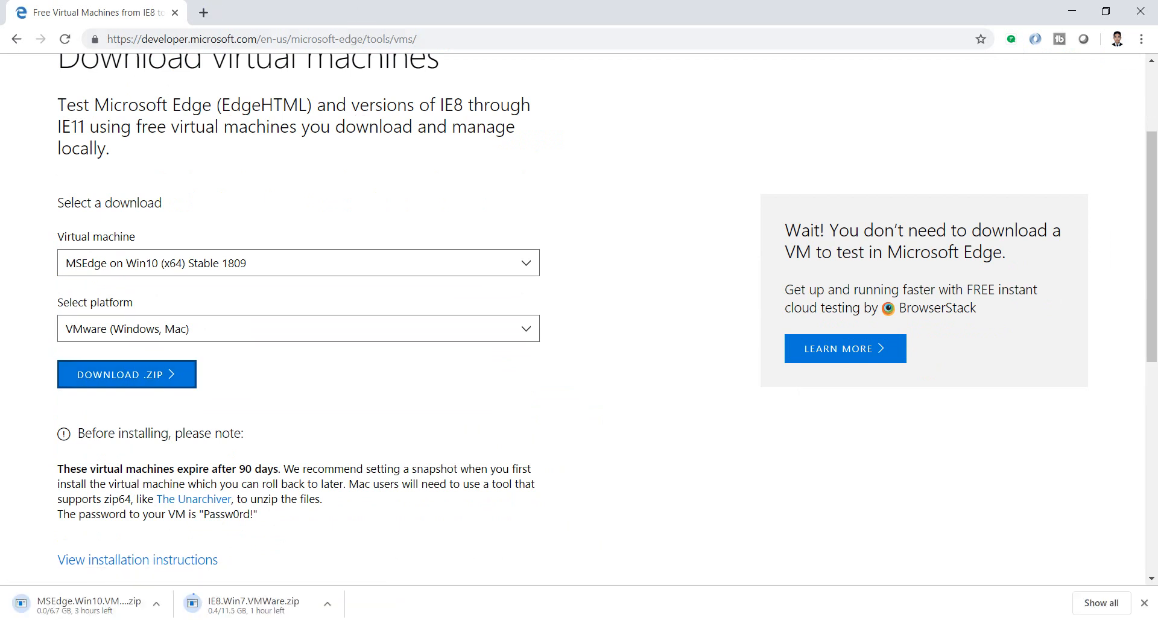
- Pause the IE8.Win7.VMWare.zip download in the browser's download list and return to GNS3
{"action": "left_click", "coordinate": [1102, 603]}
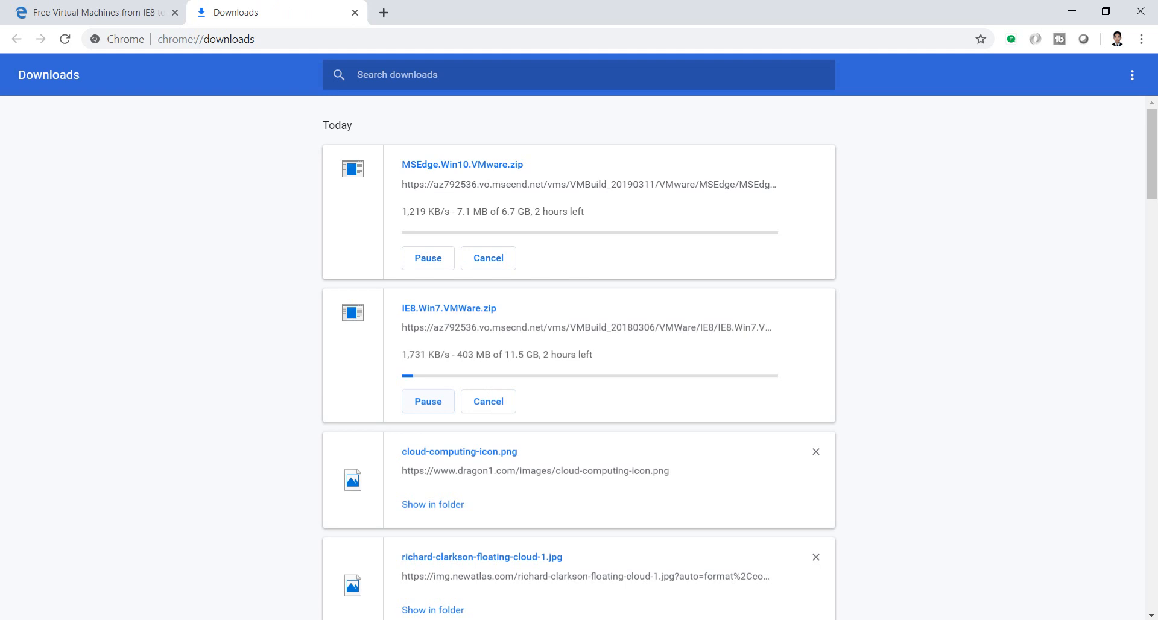
{"action": "left_click", "coordinate": [428, 402]}
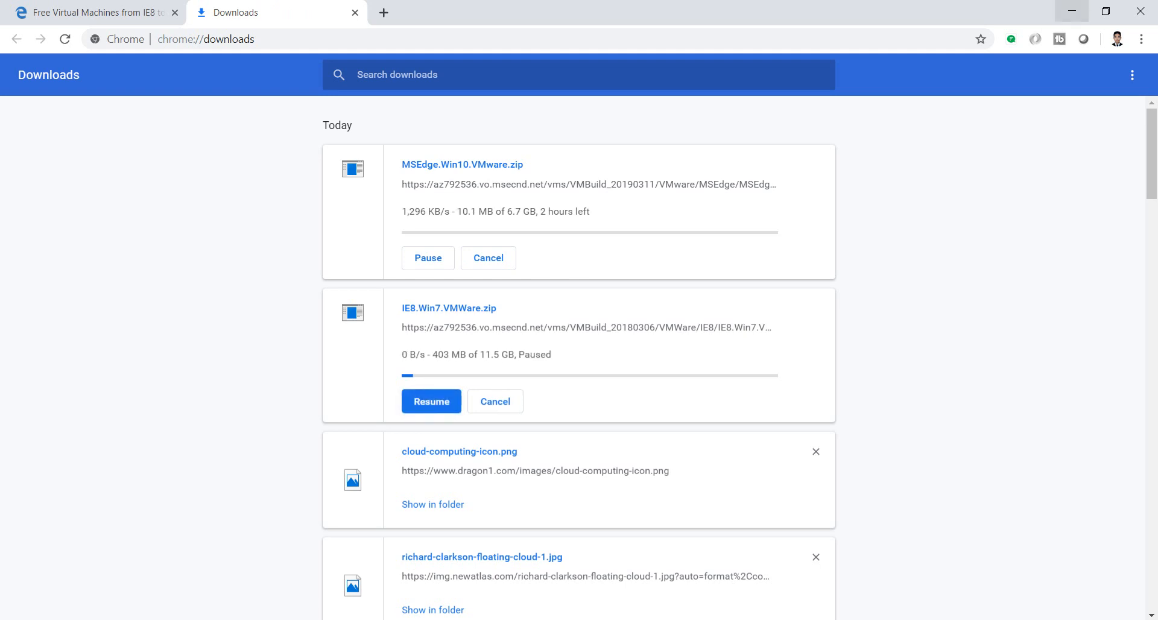
{"action": "left_click", "coordinate": [1072, 10]}
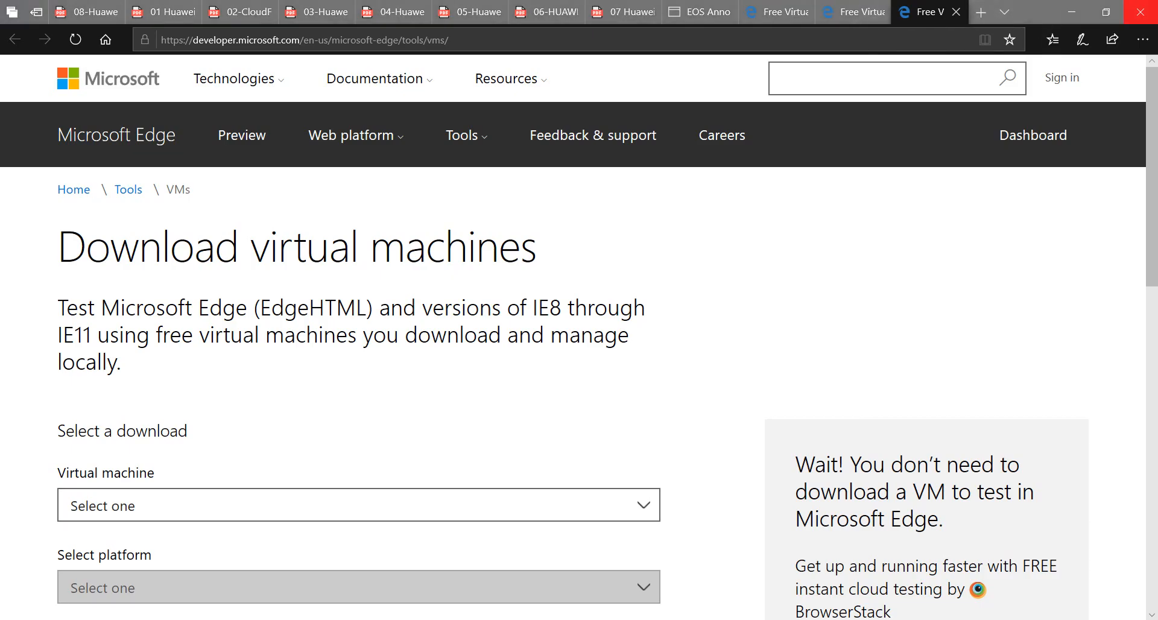
{"action": "left_click", "coordinate": [1072, 10]}
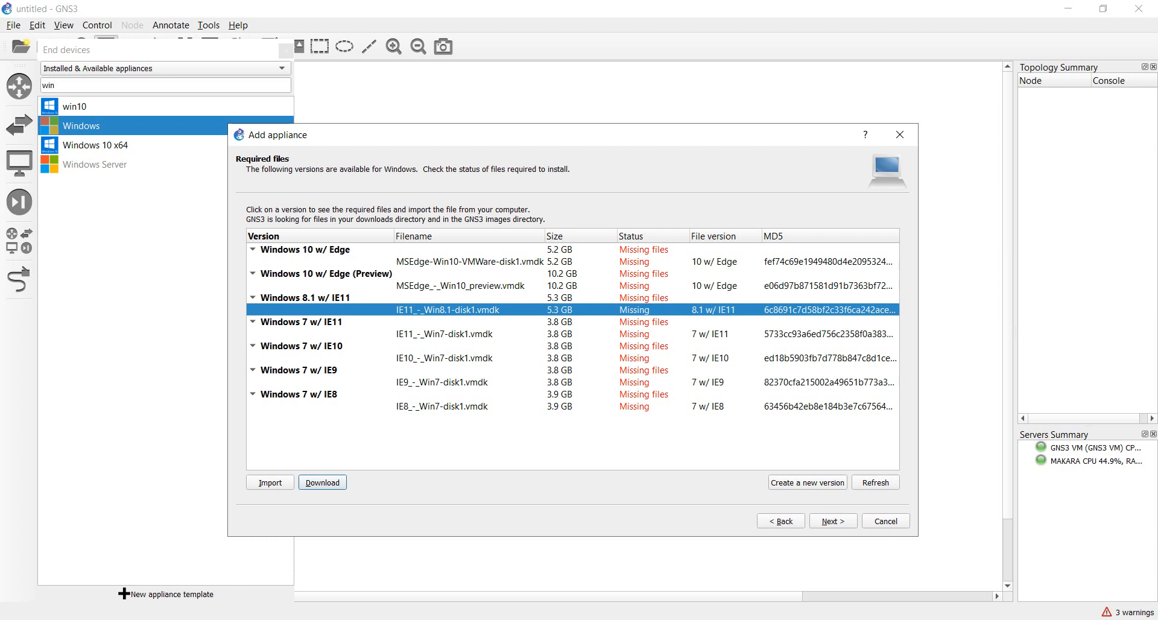
- Try to import MSEdge-Win10-VMware-disk1.vmdk as the missing MSEdge_-_Win10_preview.vmdk file of the Windows 10 w/ Edge (Preview) version
{"action": "left_click", "coordinate": [460, 286]}
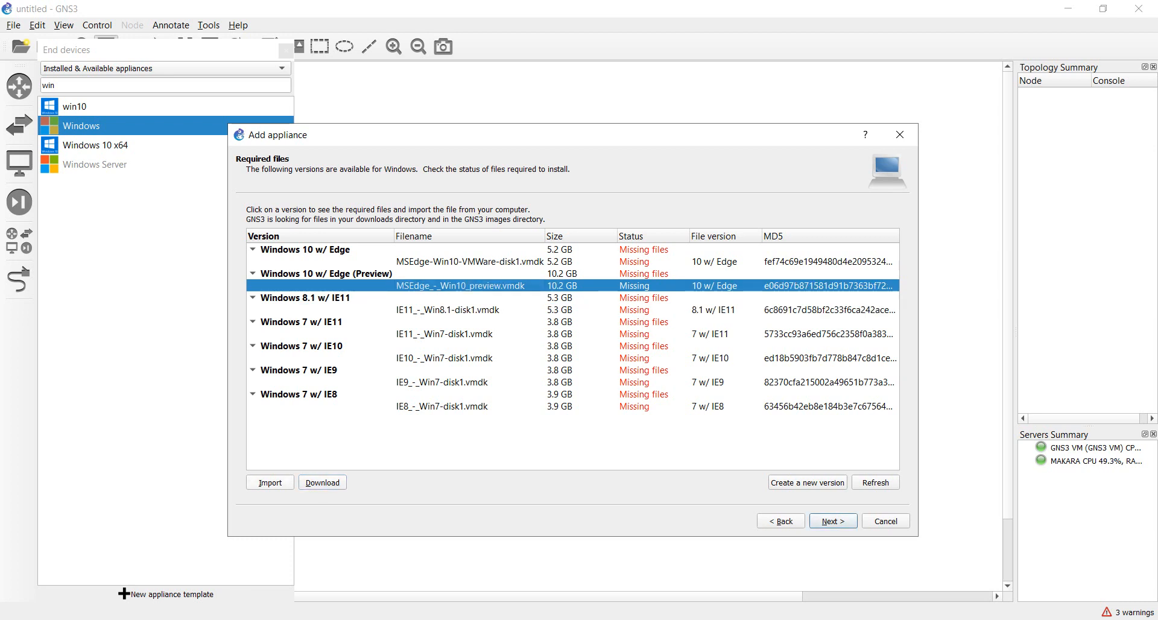
{"action": "left_click", "coordinate": [270, 483]}
{"action": "left_click", "coordinate": [439, 269]}
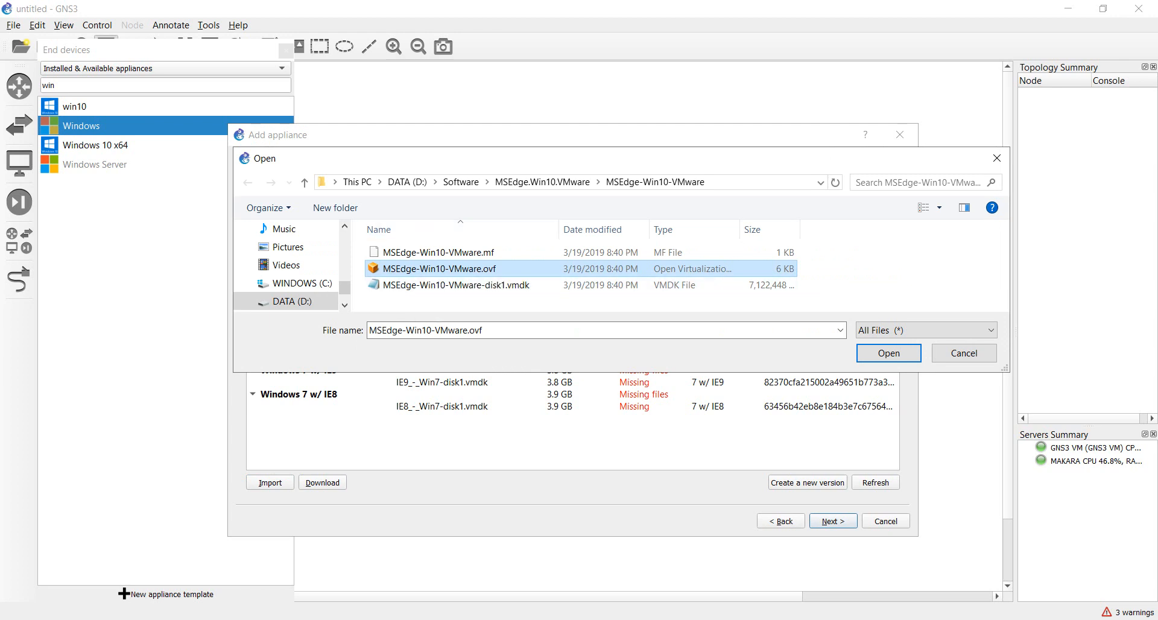
{"action": "mouse_move", "coordinate": [543, 158]}
{"action": "left_mouse_down"}
{"action": "mouse_move", "coordinate": [717, 305]}
{"action": "mouse_move", "coordinate": [552, 368]}
{"action": "mouse_move", "coordinate": [535, 358]}
{"action": "mouse_move", "coordinate": [555, 171]}
{"action": "left_mouse_up"}
{"action": "left_click", "coordinate": [476, 299]}
{"action": "left_click", "coordinate": [901, 367]}
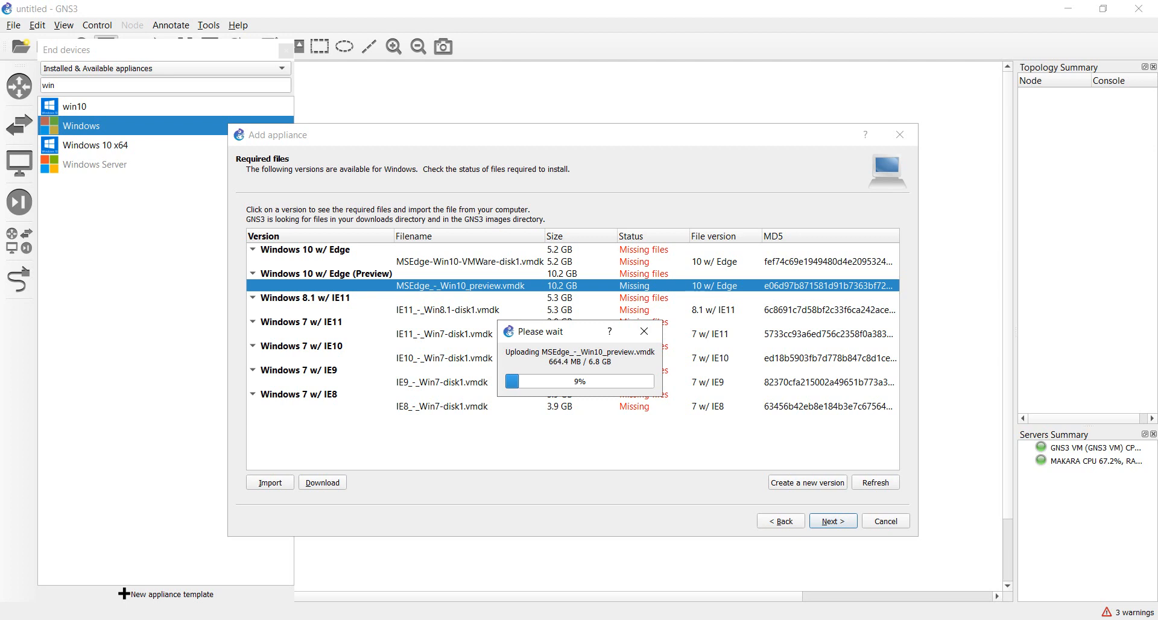
{"action": "left_click_drag", "start_coordinate": [582, 331], "coordinate": [444, 328]}
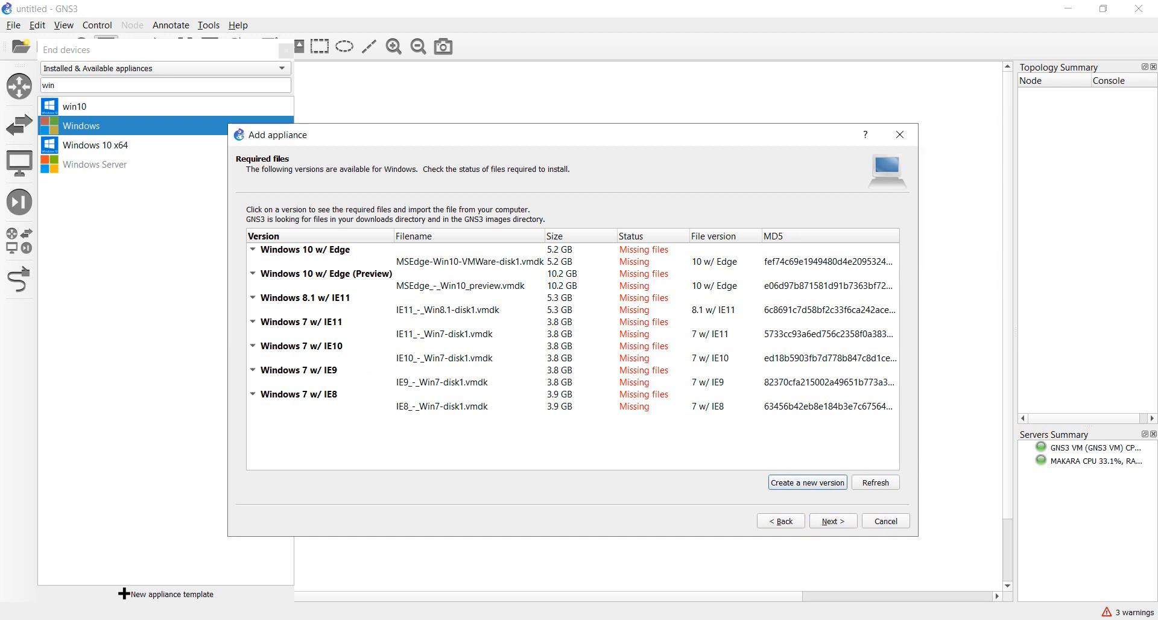
- Examine the win10 template's general settings and its primary master disk image in the QEMU VM configuration
{"action": "left_click", "coordinate": [327, 273]}
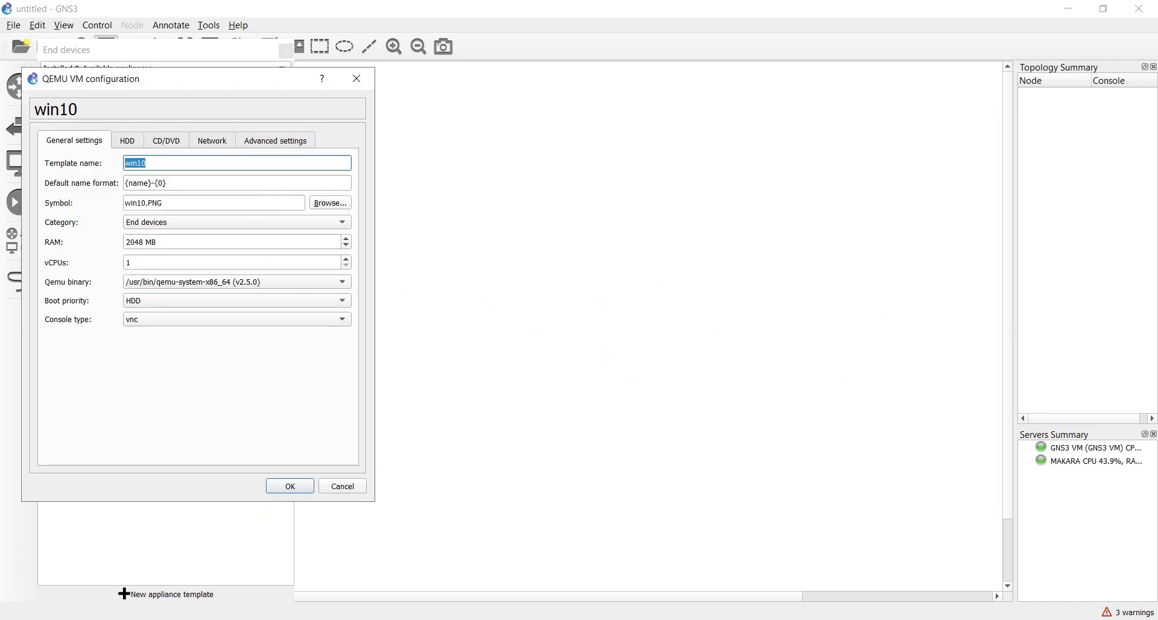
{"action": "type", "text": "WIN!"}
{"action": "key", "text": "BackSpace"}
{"action": "key", "text": "BackSpace"}
{"action": "key", "text": "BackSpace"}
{"action": "key", "text": "BackSpace"}
{"action": "left_click", "coordinate": [128, 140]}
{"action": "left_click", "coordinate": [1133, 506]}
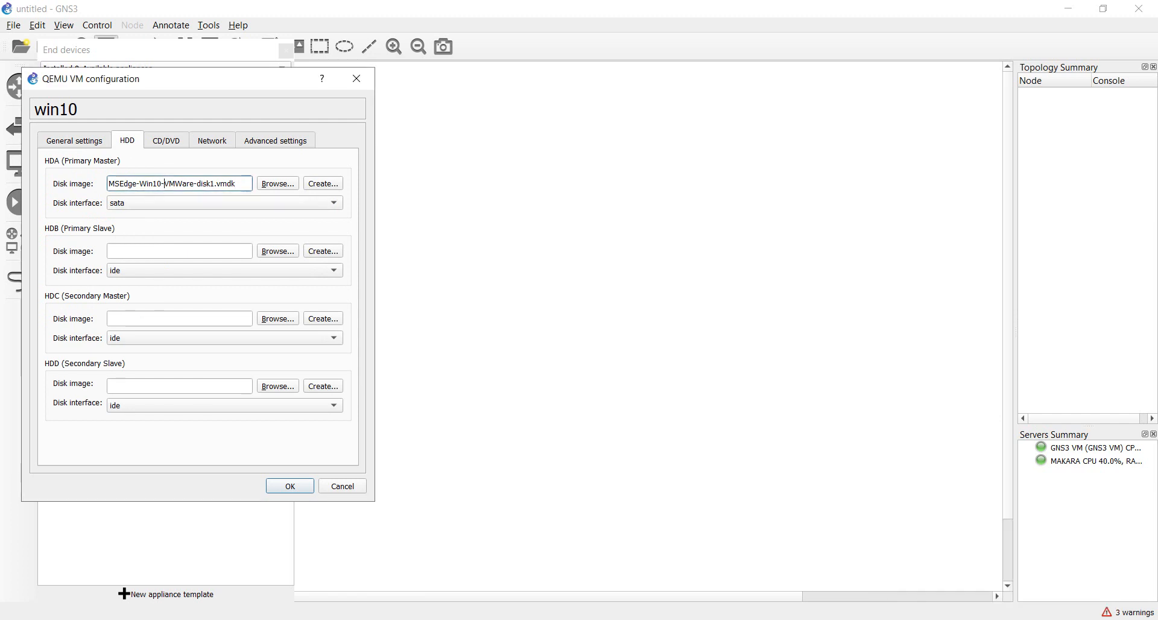
{"action": "key", "text": "ctrl+a"}
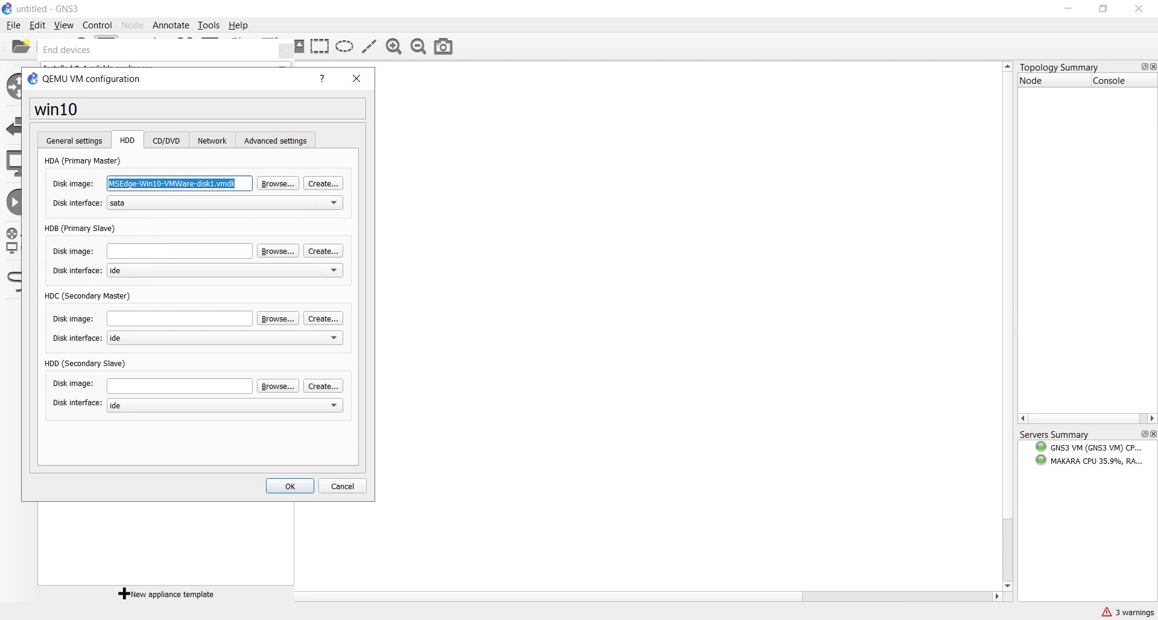
- Review the win10 template's CD/DVD, network adapter and advanced settings, and go back to its hard disk settings
{"action": "key", "text": "ctrl+Tab"}
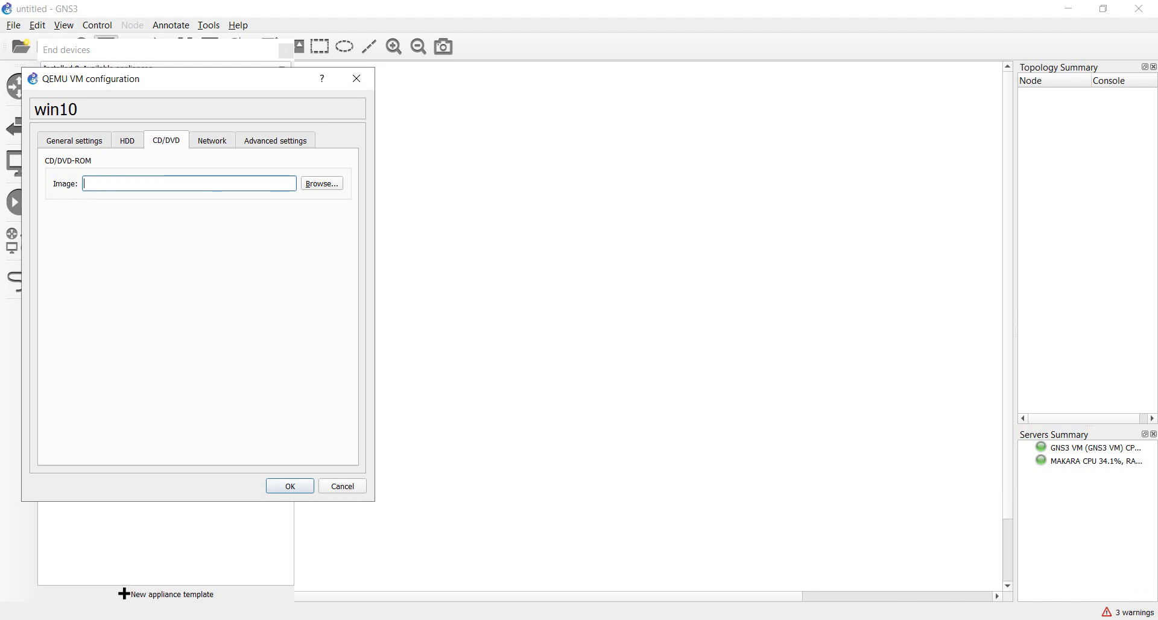
{"action": "key", "text": "ctrl+Tab"}
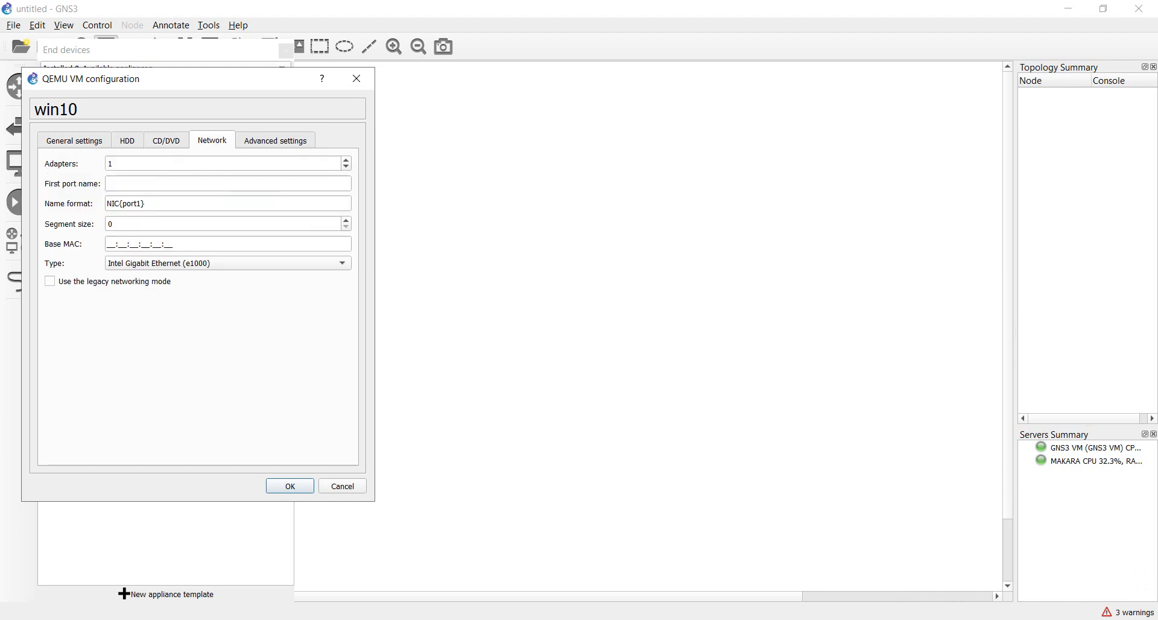
{"action": "left_click", "coordinate": [113, 163]}
{"action": "double_click", "coordinate": [111, 163]}
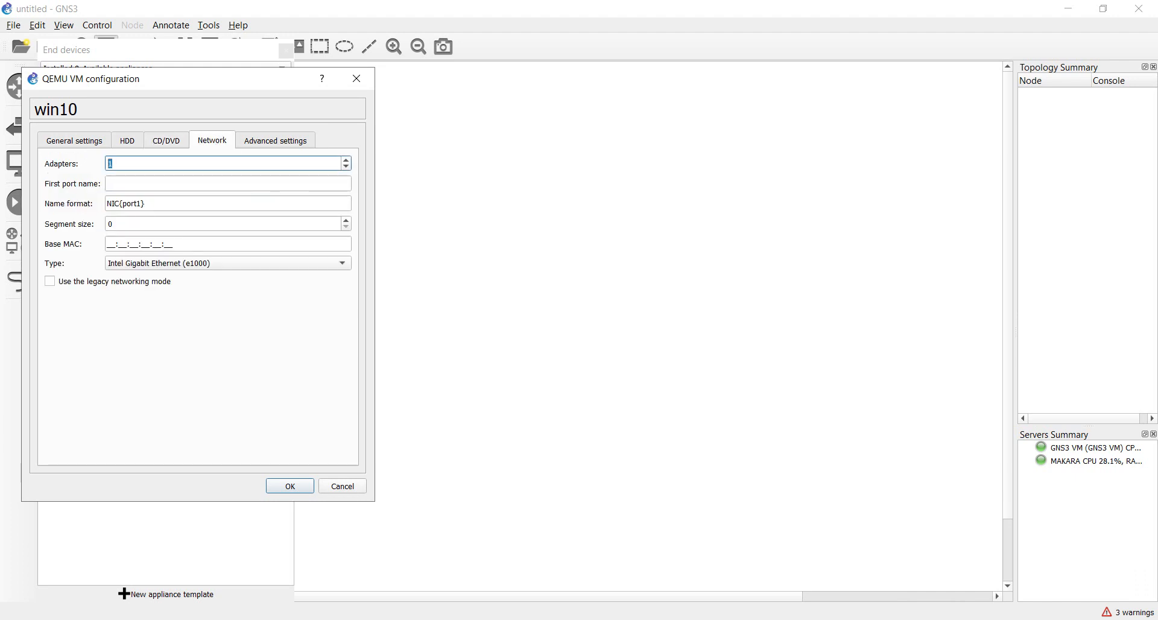
{"action": "key", "text": "ctrl+Tab"}
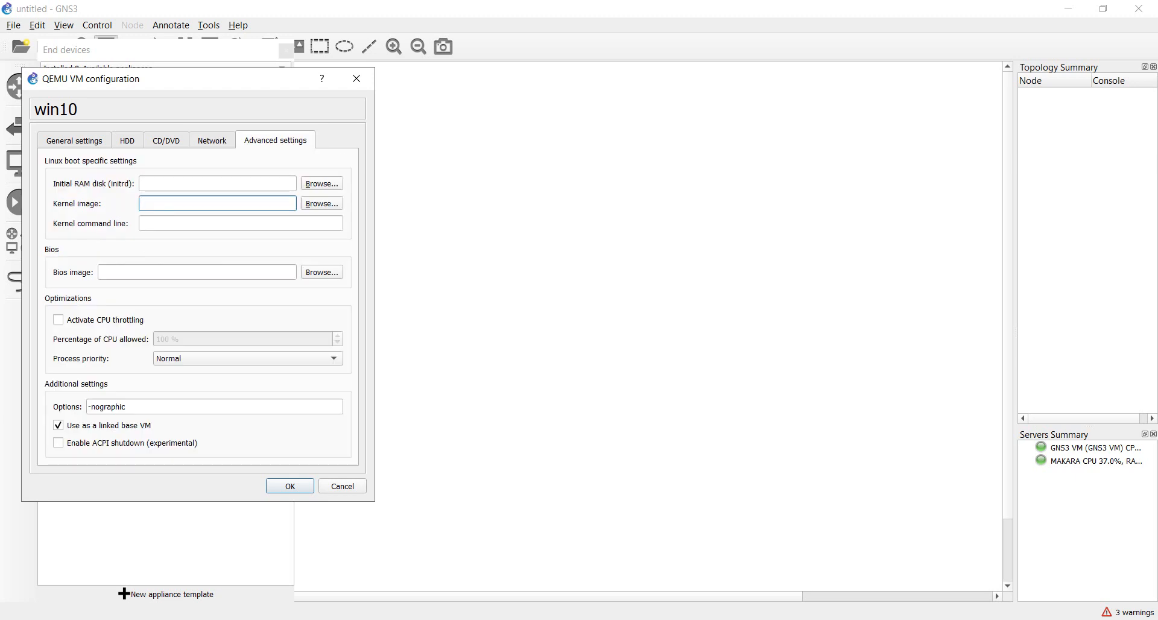
{"action": "key", "text": "ctrl+shift+Tab"}
{"action": "key", "text": "ctrl+shift+Tab"}
{"action": "key", "text": "ctrl+shift+Tab"}
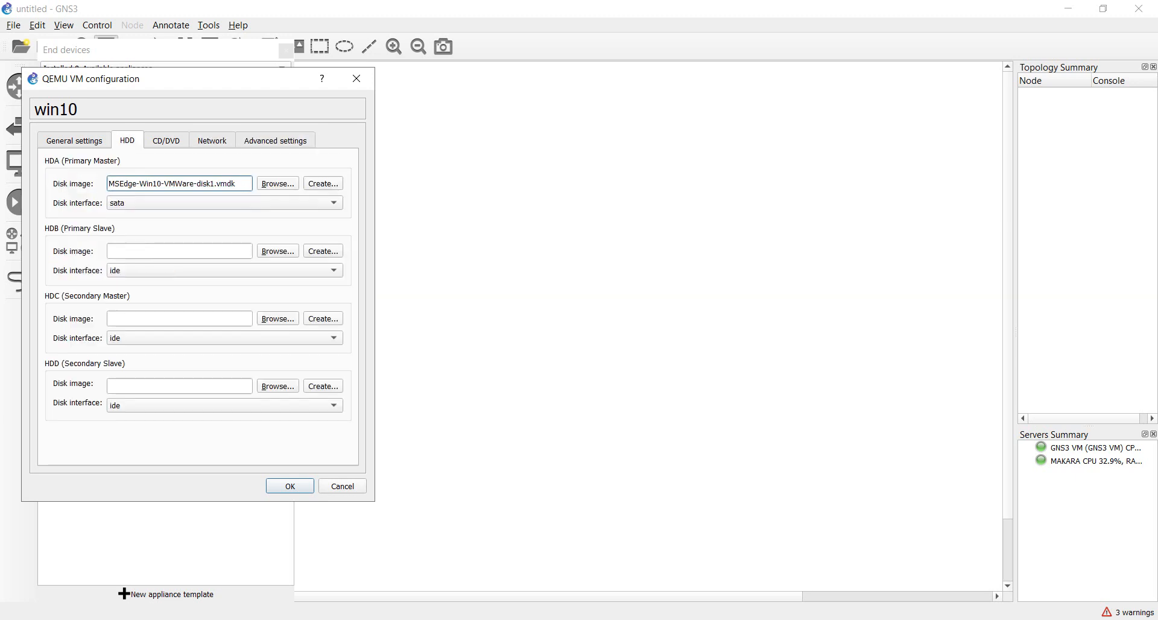
- Review the win10 template's network adapter type choices and its device category choices, keeping Intel Gigabit Ethernet (e1000) and End devices
{"action": "key", "text": "ctrl+Tab"}
{"action": "key", "text": "ctrl+Tab"}
{"action": "left_click", "coordinate": [228, 263]}
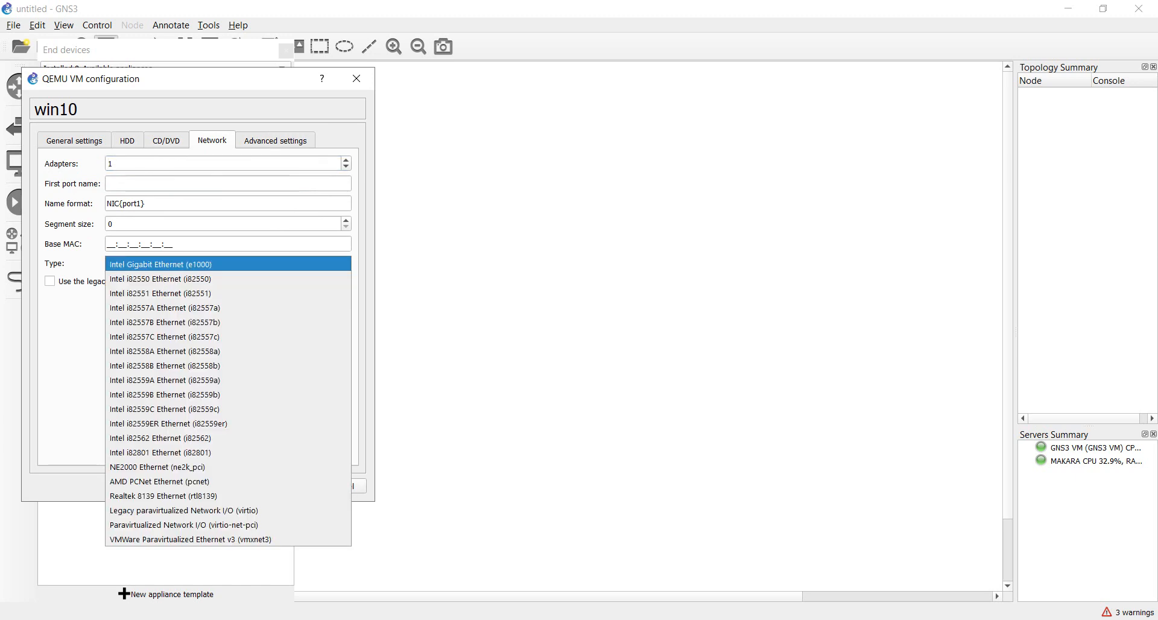
{"action": "left_click", "coordinate": [228, 265]}
{"action": "left_click", "coordinate": [74, 140]}
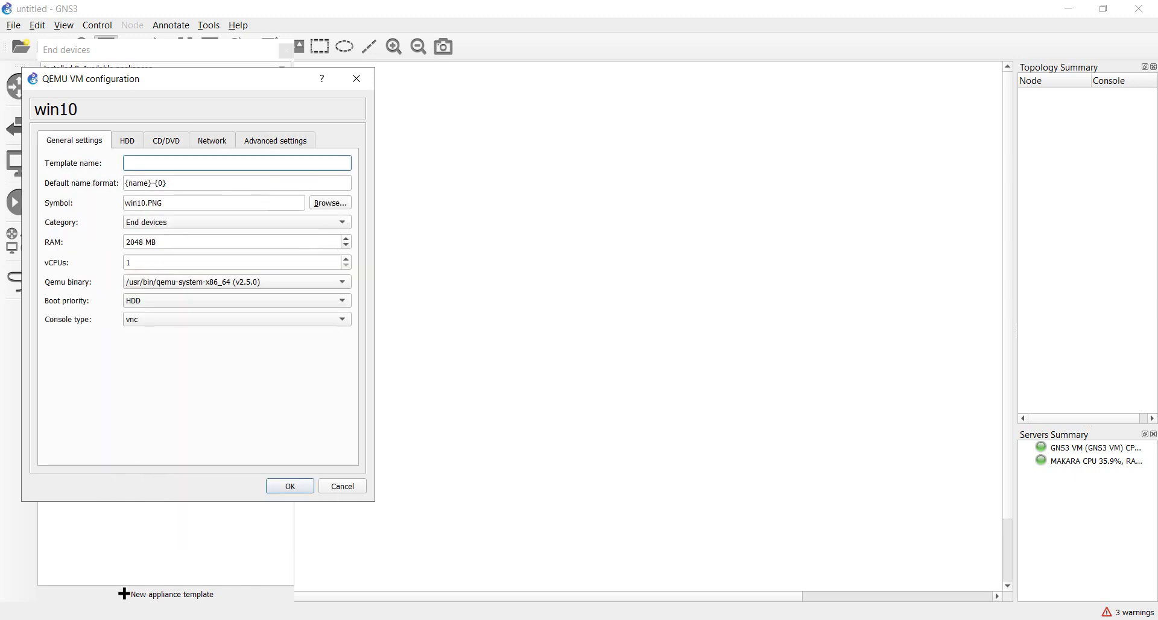
{"action": "left_click", "coordinate": [235, 222]}
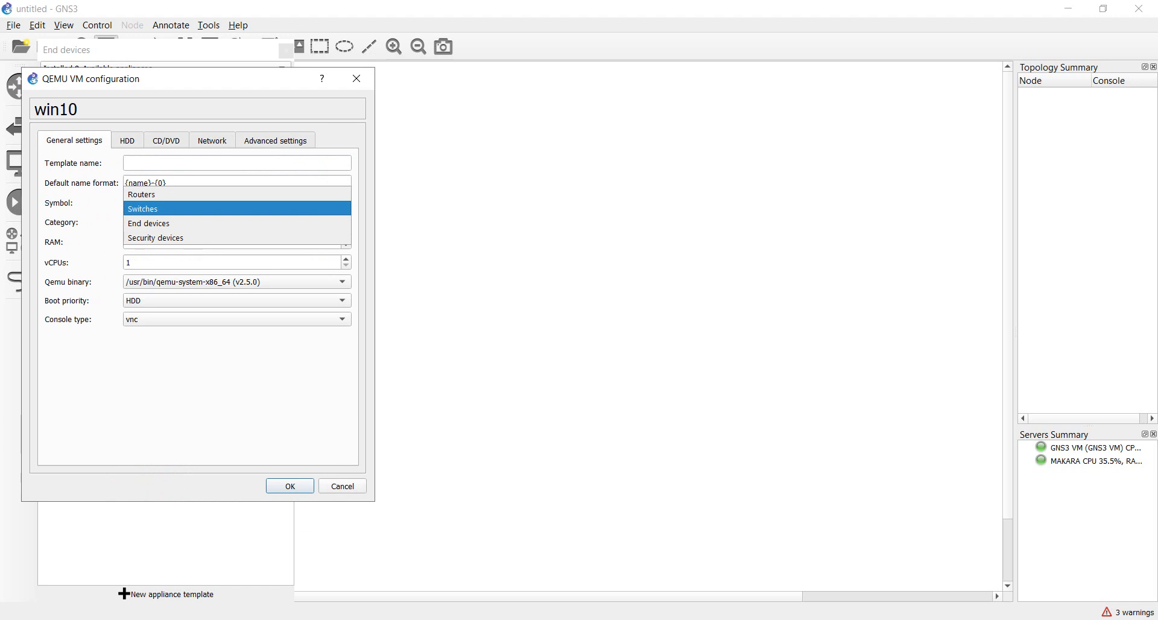
{"action": "left_click", "coordinate": [236, 223]}
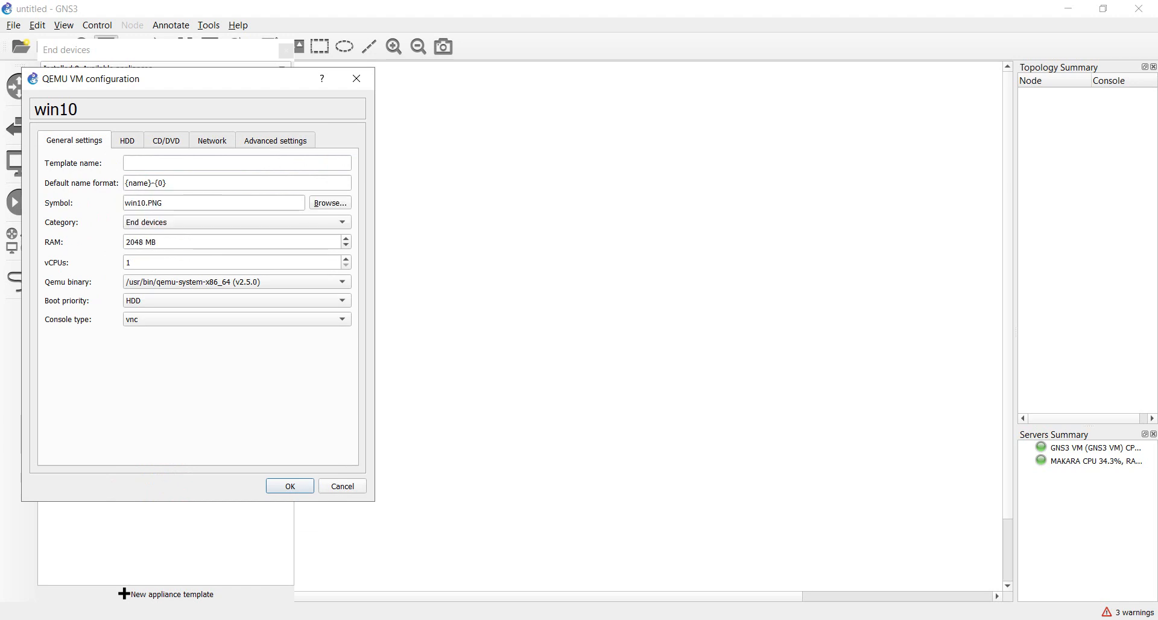
- Search the symbols library for "w", choose the win10 symbol for the template, and accept the QEMU VM configuration
{"action": "left_click", "coordinate": [329, 203]}
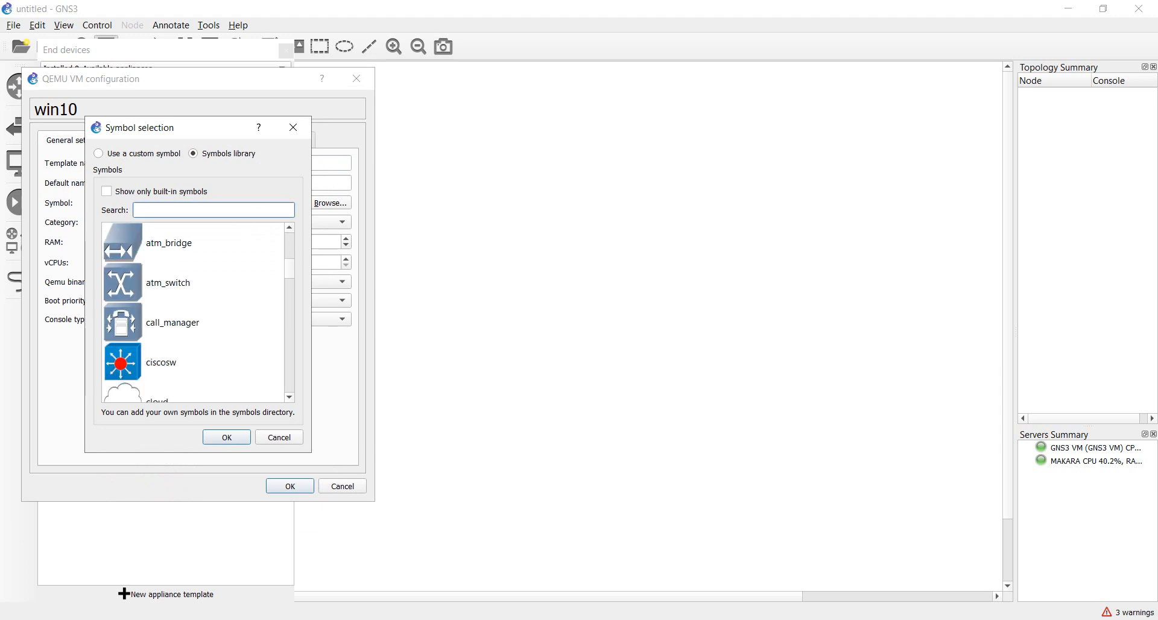
{"action": "scroll", "coordinate": [193, 313], "scroll_direction": "down", "scroll_amount": 2}
{"action": "scroll", "coordinate": [193, 313], "scroll_direction": "up", "scroll_amount": 2}
{"action": "scroll", "coordinate": [193, 313], "scroll_direction": "down", "scroll_amount": 7}
{"action": "scroll", "coordinate": [193, 313], "scroll_direction": "down", "scroll_amount": 10}
{"action": "scroll", "coordinate": [193, 312], "scroll_direction": "up", "scroll_amount": 9}
{"action": "scroll", "coordinate": [193, 312], "scroll_direction": "up", "scroll_amount": 6}
{"action": "scroll", "coordinate": [193, 313], "scroll_direction": "down", "scroll_amount": 6}
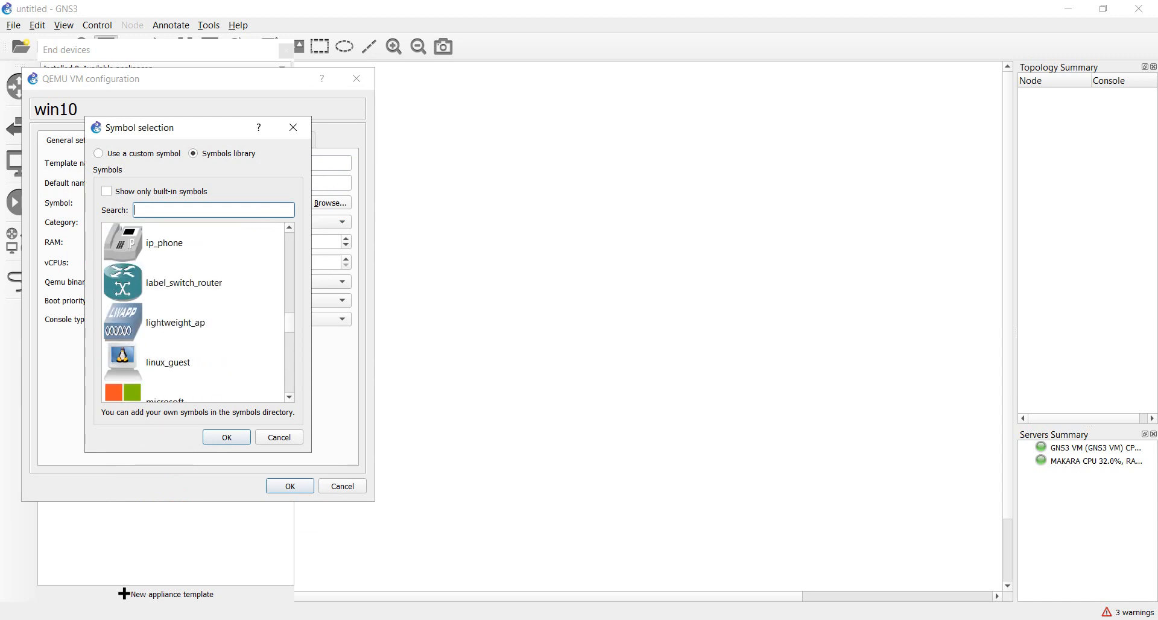
{"action": "scroll", "coordinate": [193, 312], "scroll_direction": "up", "scroll_amount": 6}
{"action": "scroll", "coordinate": [193, 313], "scroll_direction": "up", "scroll_amount": 20}
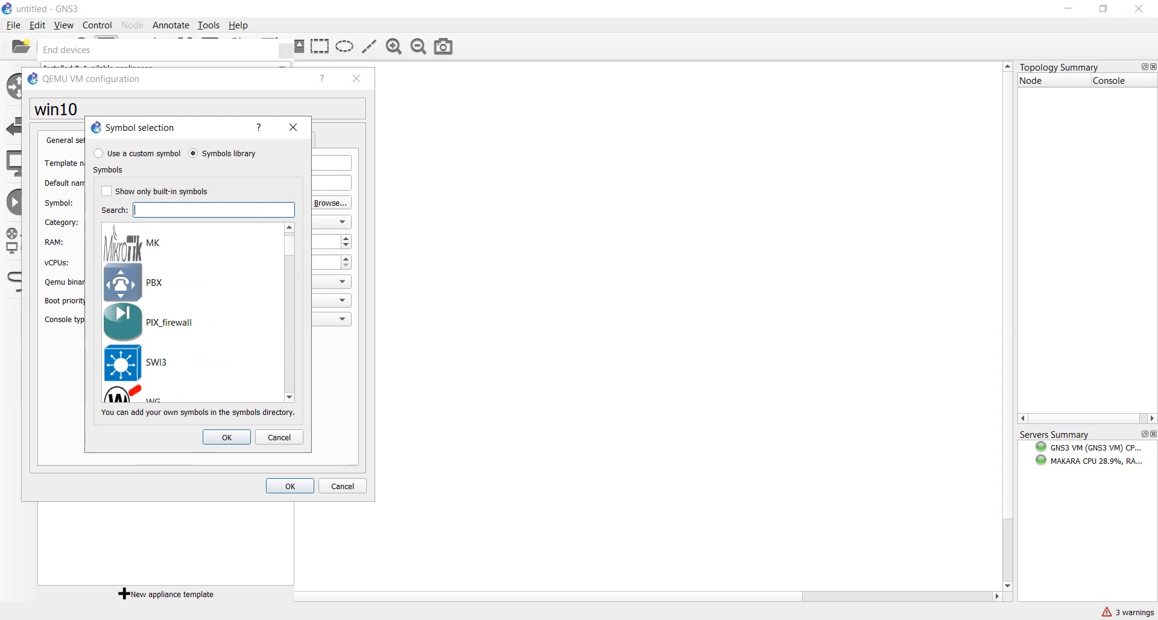
{"action": "scroll", "coordinate": [193, 312], "scroll_direction": "down", "scroll_amount": 3}
{"action": "scroll", "coordinate": [199, 313], "scroll_direction": "down", "scroll_amount": 10}
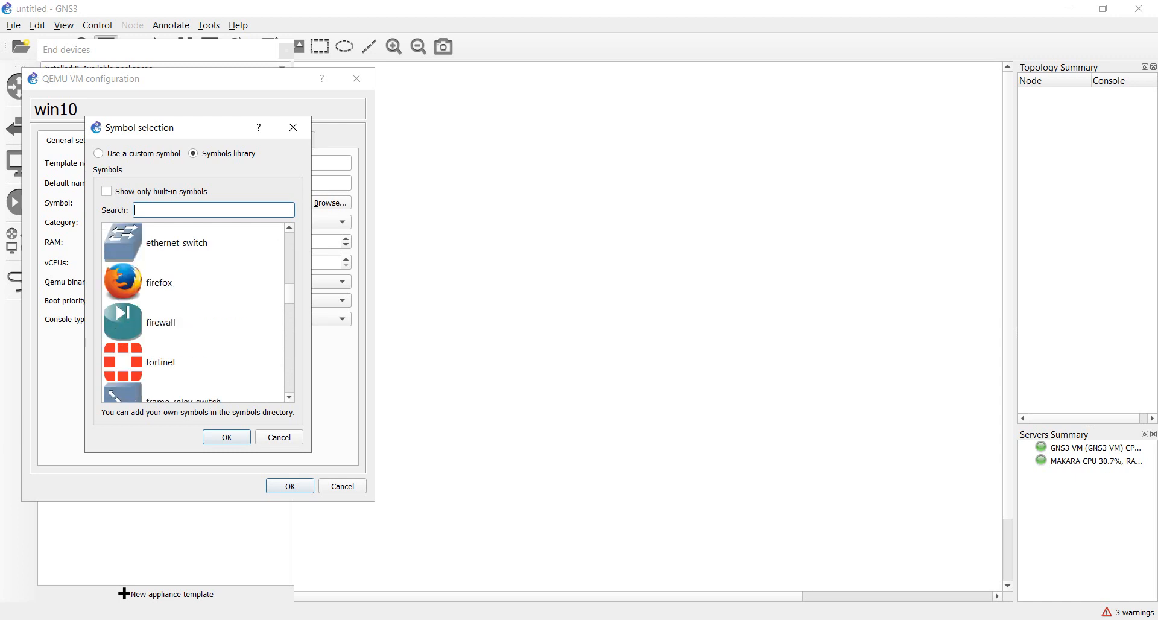
{"action": "type", "text": "w"}
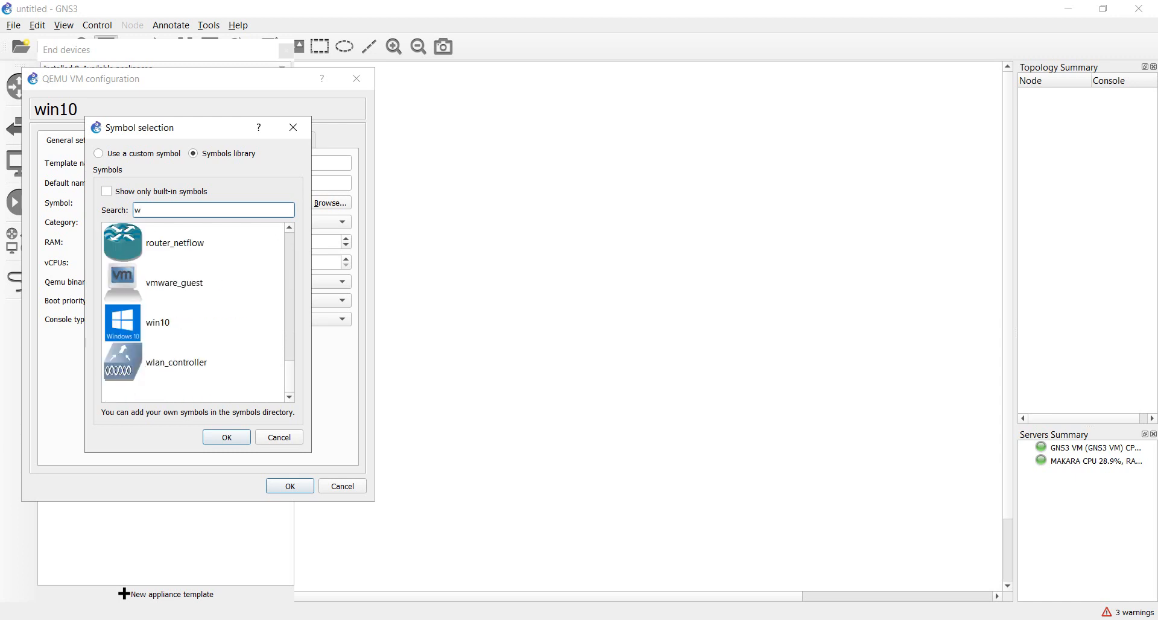
{"action": "left_click", "coordinate": [156, 322]}
{"action": "left_click", "coordinate": [227, 437]}
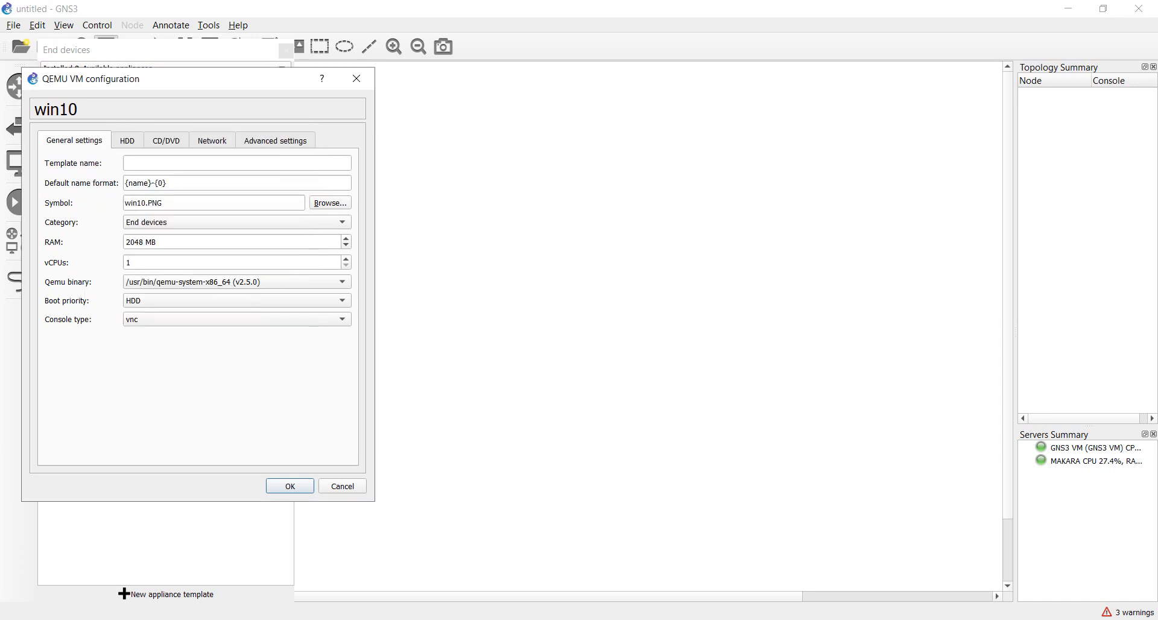
{"action": "left_click", "coordinate": [290, 486]}
{"action": "left_click", "coordinate": [269, 309]}
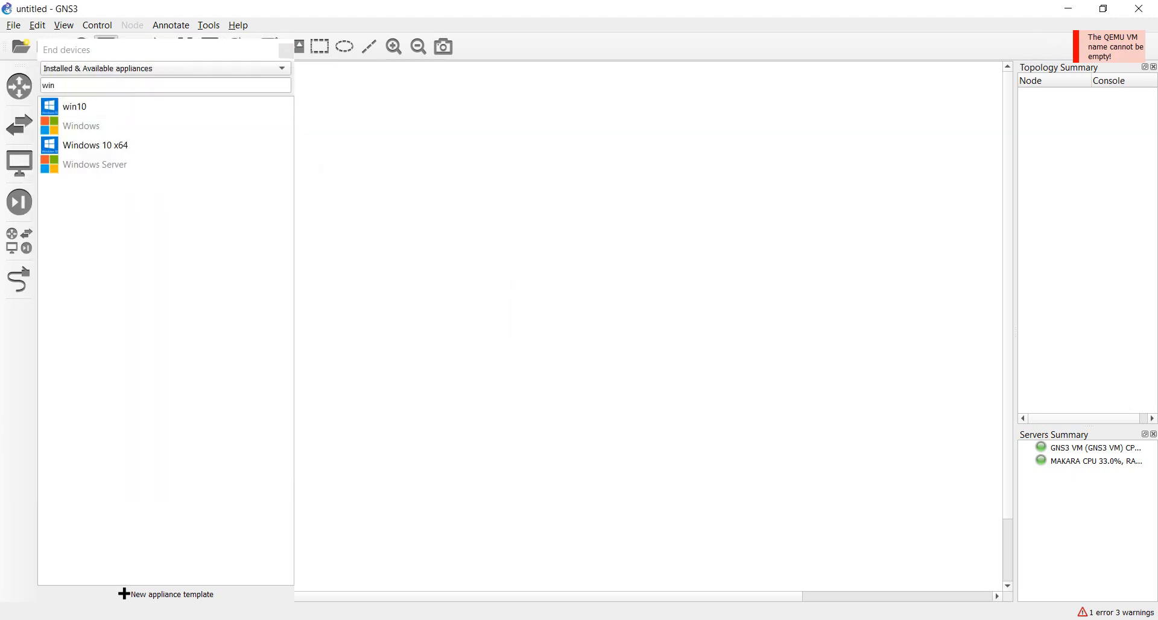
- Place a win10 node in the empty topology and close the End devices list
{"action": "left_click", "coordinate": [75, 107]}
{"action": "left_click_drag", "start_coordinate": [75, 107], "coordinate": [371, 283]}
{"action": "left_click", "coordinate": [286, 51]}
{"action": "left_click", "coordinate": [19, 279]}
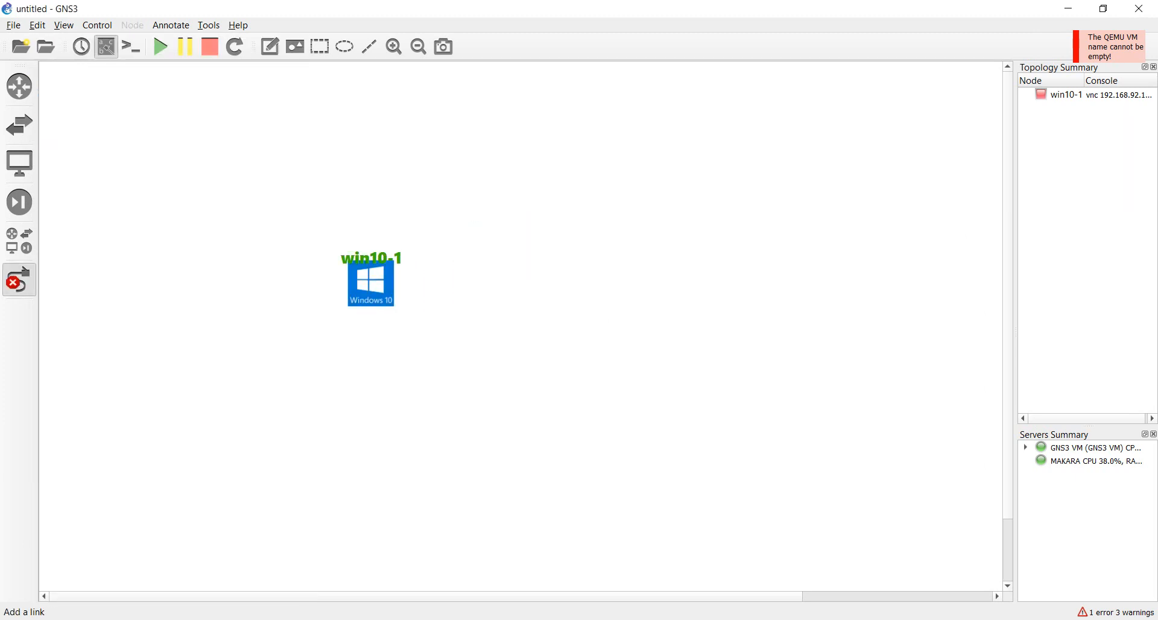
{"action": "left_click", "coordinate": [19, 279]}
- Clear the device filter, find NAT among the end devices by filtering for "na", and place it to the upper right of win10-1
{"action": "left_click", "coordinate": [19, 125]}
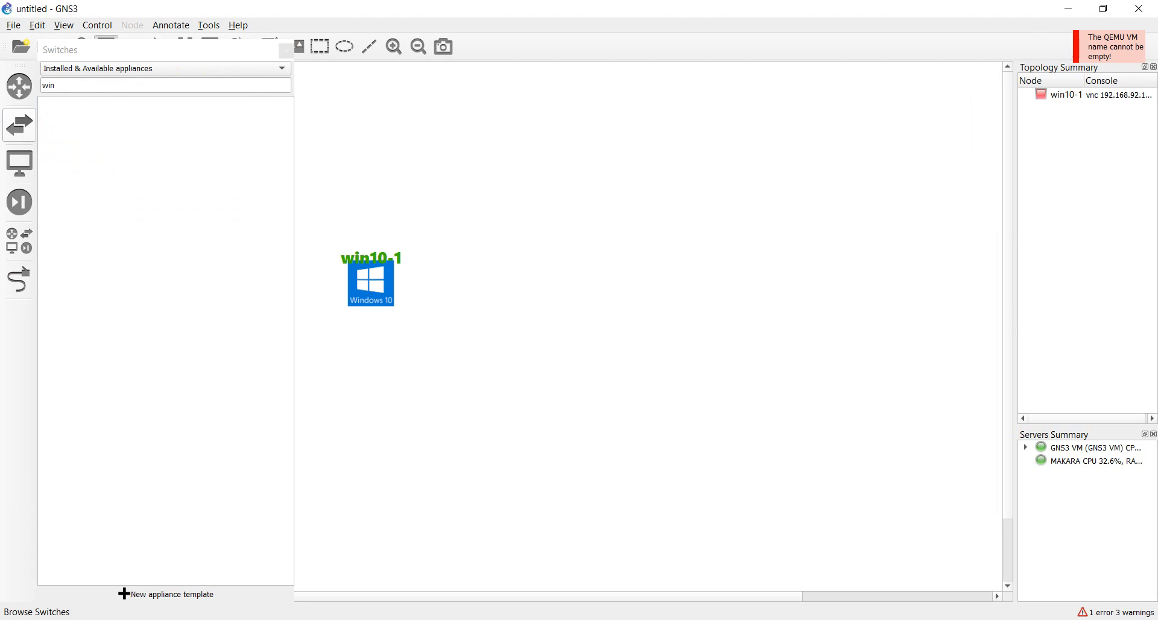
{"action": "double_click", "coordinate": [49, 85]}
{"action": "key", "text": "BackSpace"}
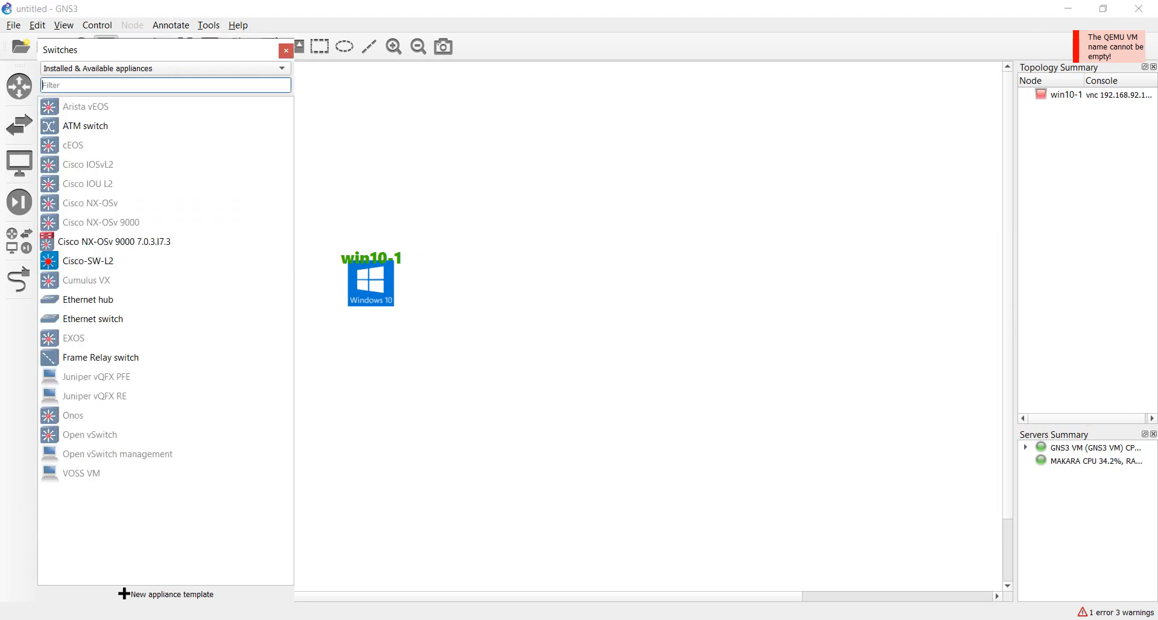
{"action": "left_click", "coordinate": [19, 164]}
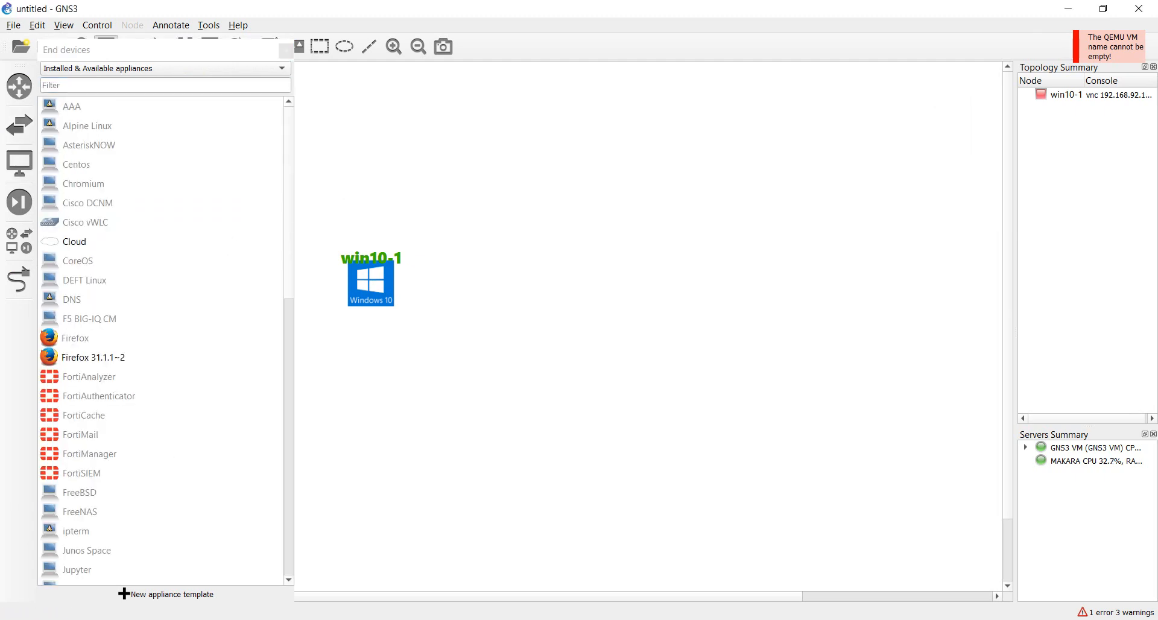
{"action": "scroll", "coordinate": [163, 337], "scroll_direction": "down", "scroll_amount": 2}
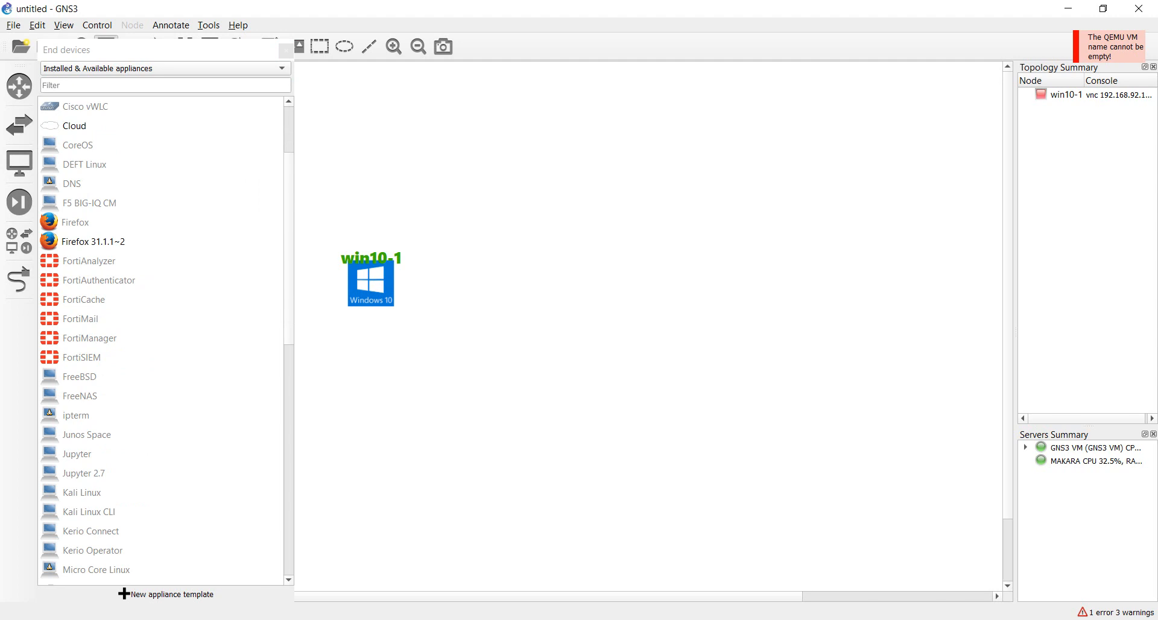
{"action": "left_click", "coordinate": [75, 126]}
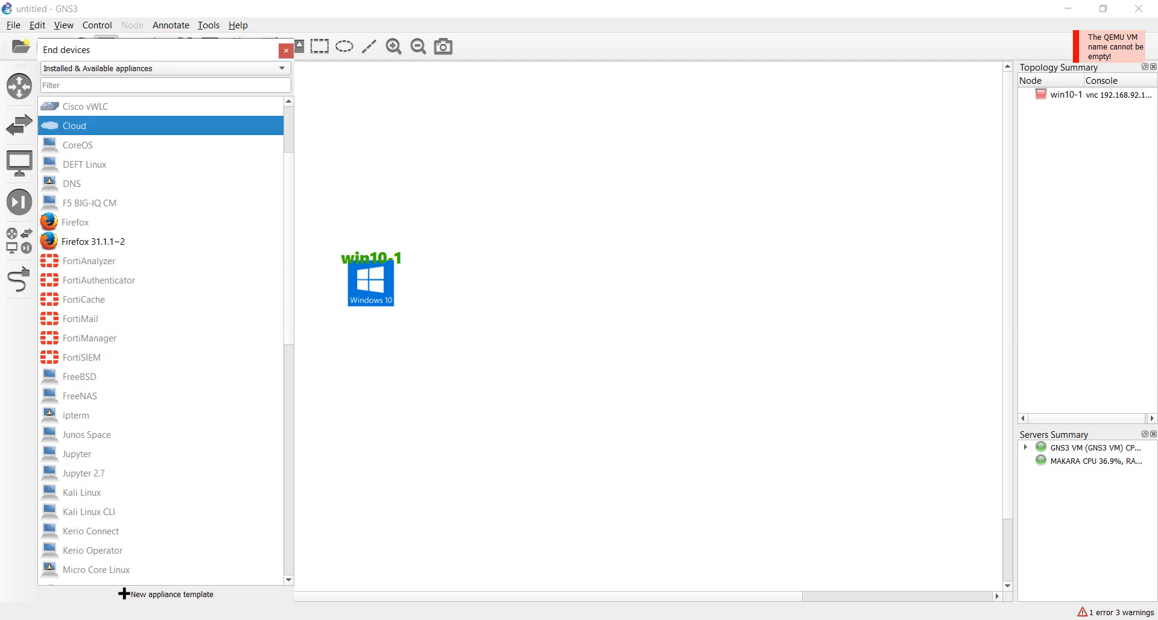
{"action": "scroll", "coordinate": [161, 337], "scroll_direction": "down", "scroll_amount": 6}
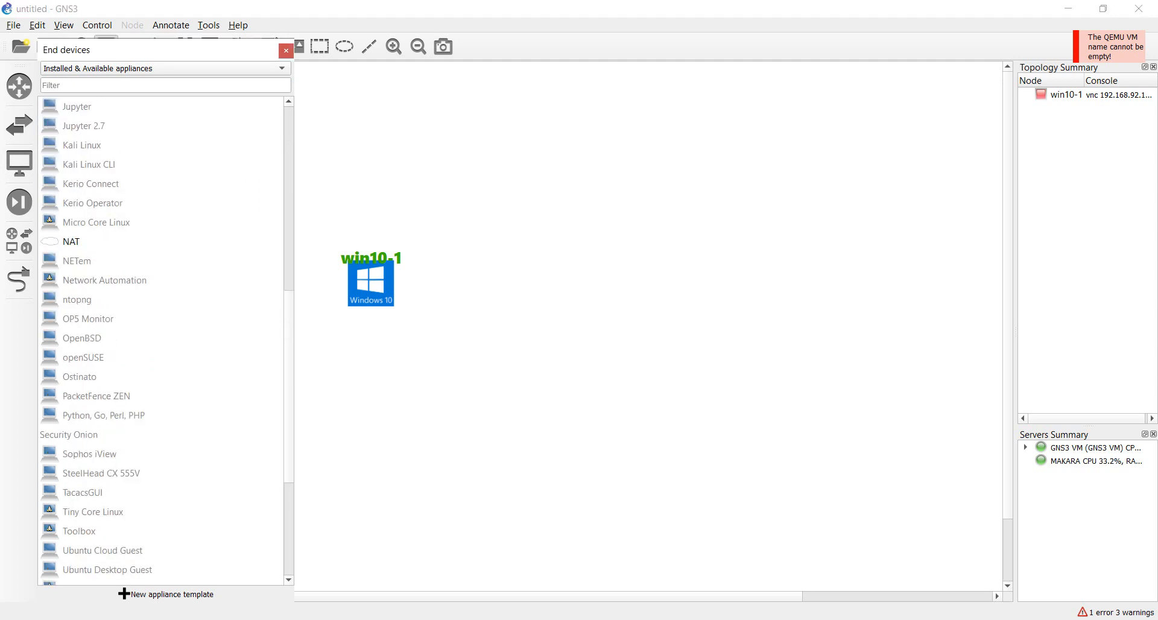
{"action": "left_click", "coordinate": [165, 86]}
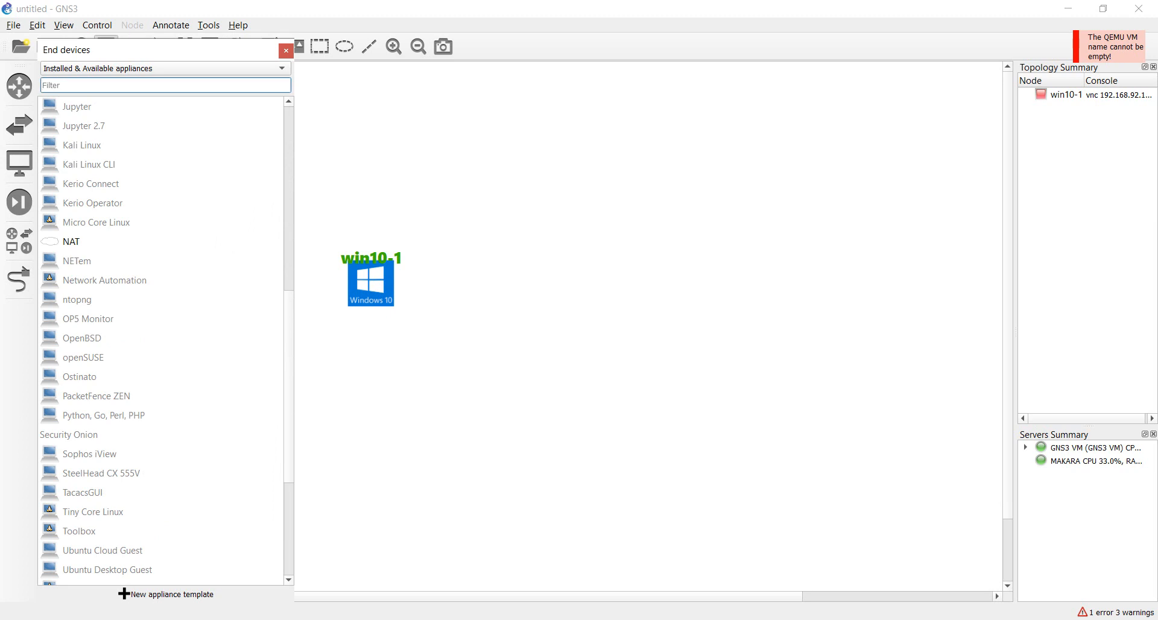
{"action": "type", "text": "na"}
{"action": "left_click_drag", "start_coordinate": [71, 165], "coordinate": [519, 283]}
{"action": "left_click", "coordinate": [555, 336]}
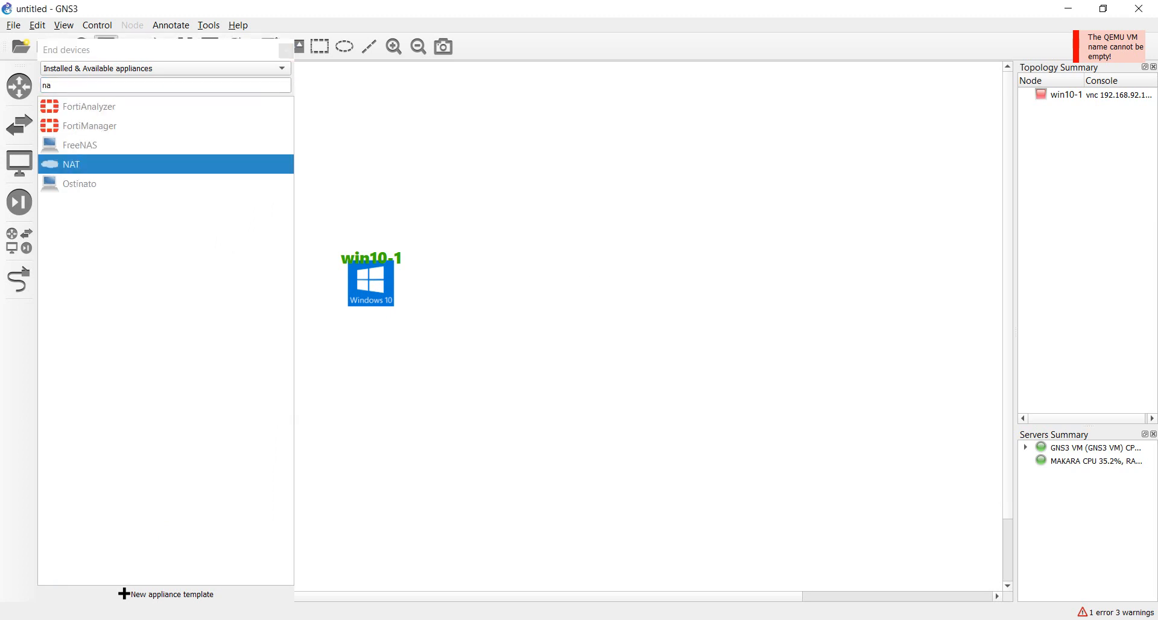
- Start the win10-1 node and open its console, moving the viewer window clear of the node
{"action": "right_click", "coordinate": [369, 282]}
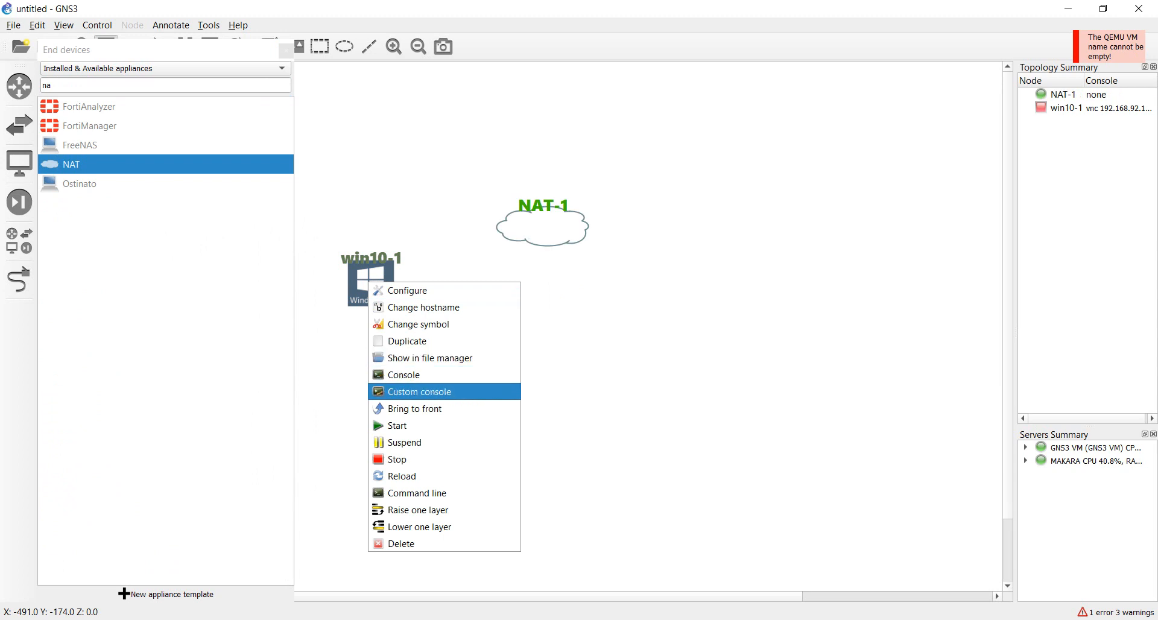
{"action": "left_click", "coordinate": [399, 425]}
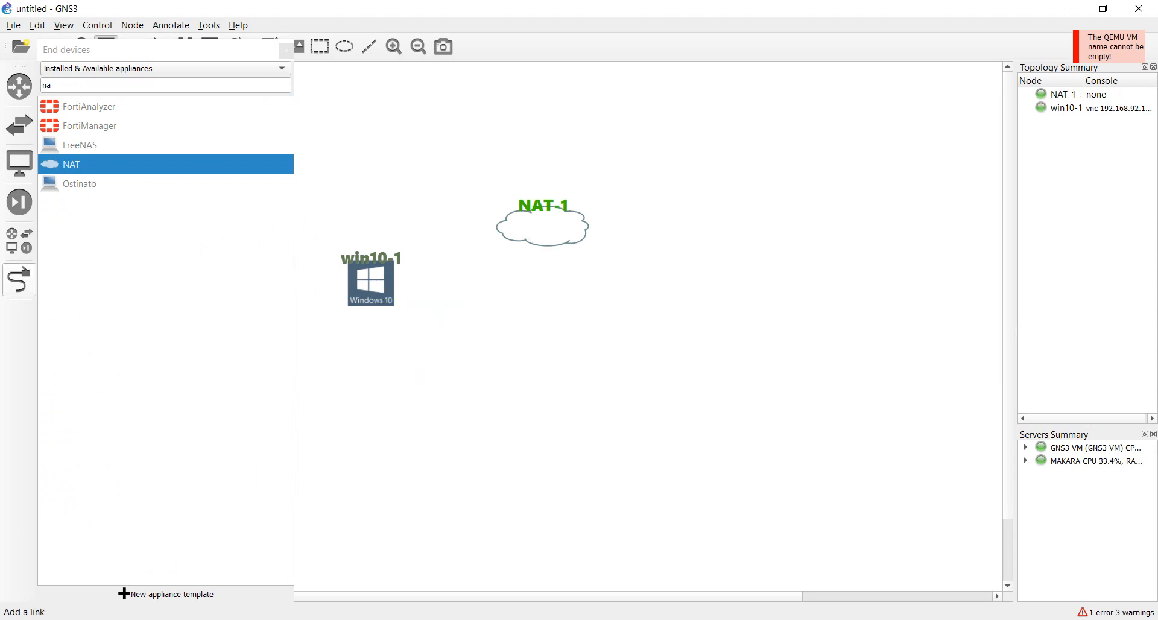
{"action": "right_click", "coordinate": [377, 282]}
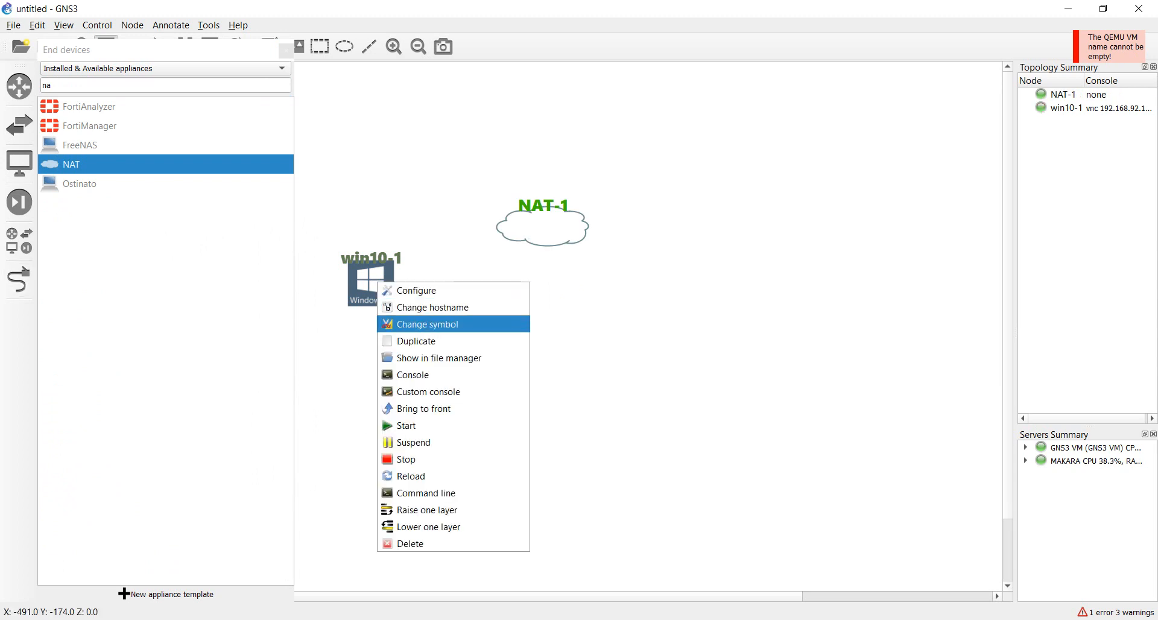
{"action": "left_click", "coordinate": [413, 375]}
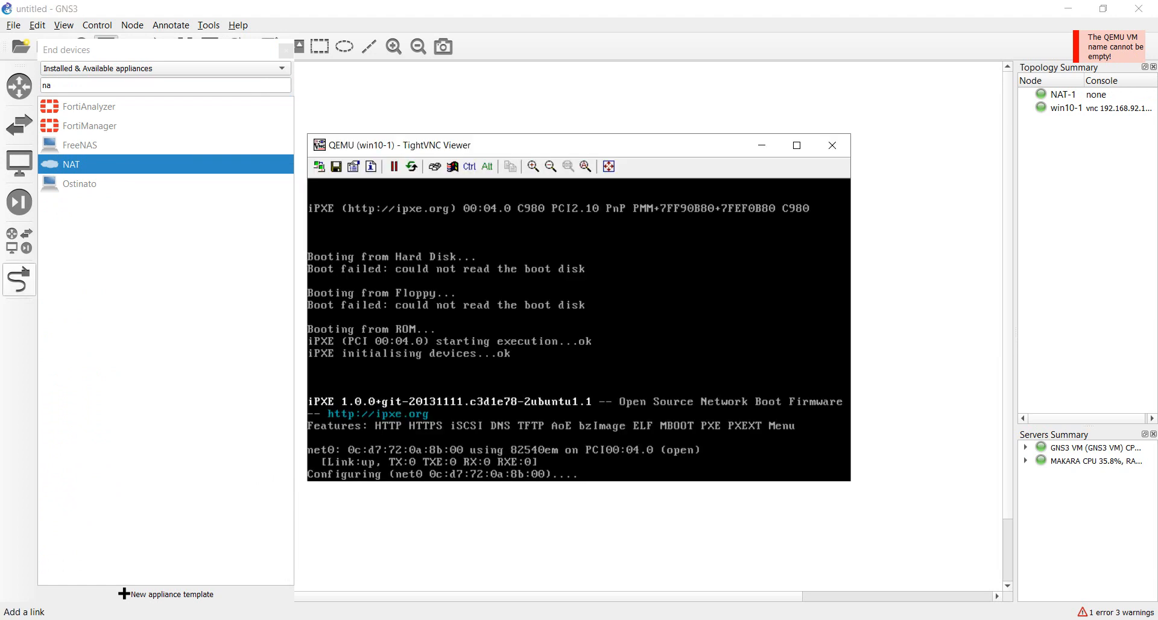
{"action": "left_click_drag", "start_coordinate": [558, 145], "coordinate": [808, 193]}
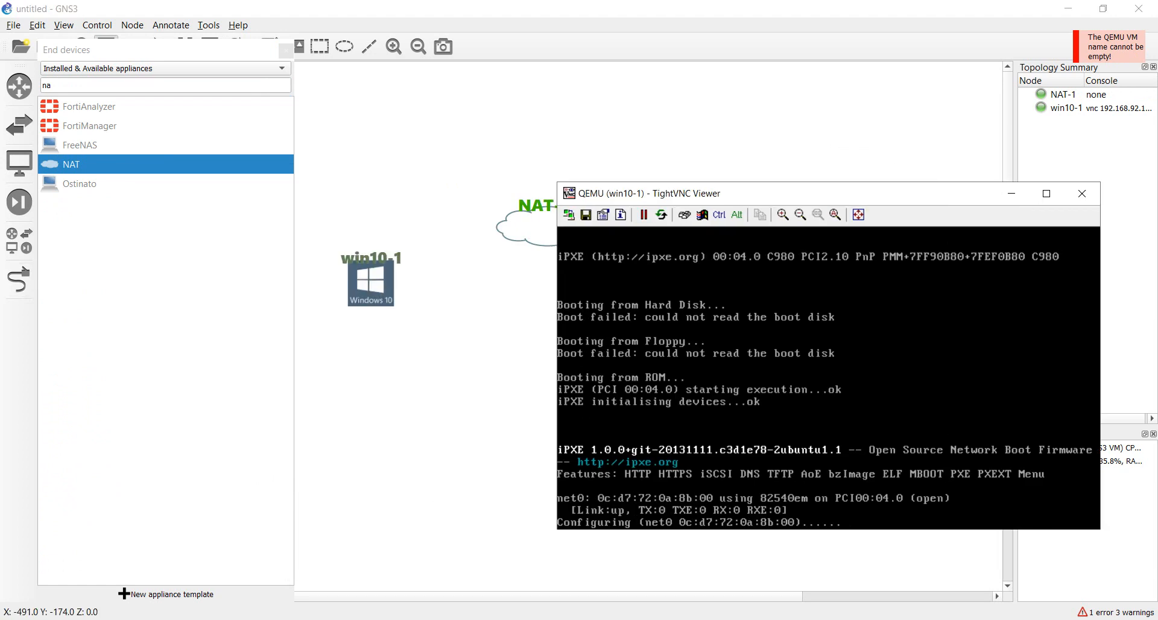
- Add a link from NIC1 of win10-1 to nat0 of NAT-1
{"action": "left_click", "coordinate": [19, 279]}
{"action": "left_click", "coordinate": [358, 297]}
{"action": "left_click", "coordinate": [393, 306]}
{"action": "left_click", "coordinate": [534, 237]}
{"action": "left_click", "coordinate": [561, 245]}
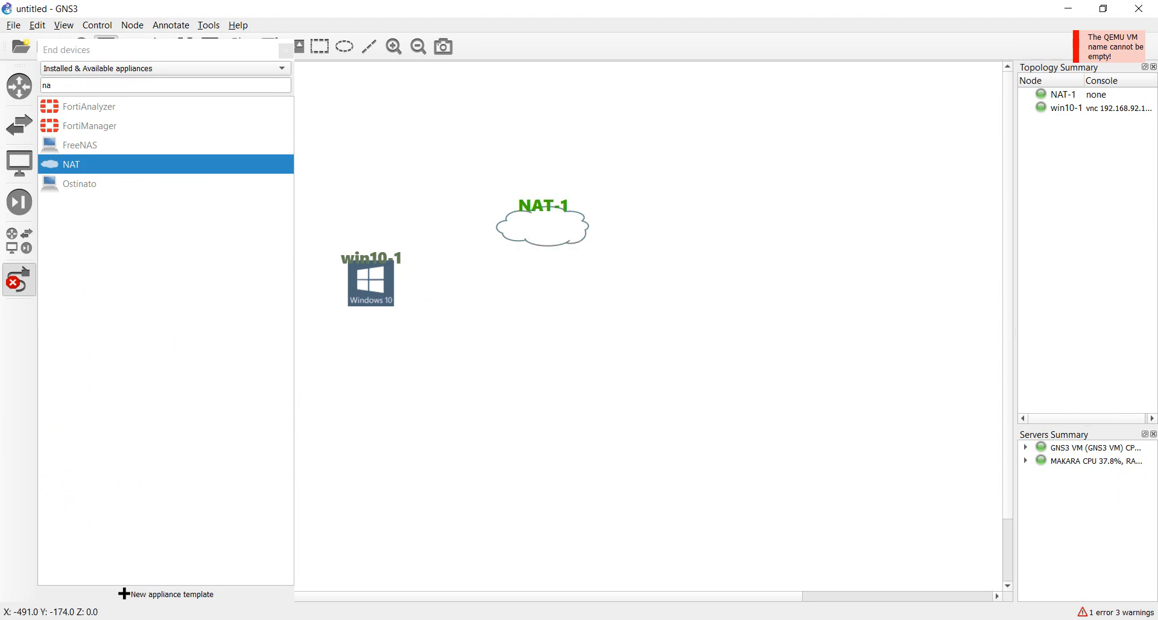
- Close the device list, spread the win10-1 and NAT-1 nodes apart, and move the win10-1 label above its symbol
{"action": "left_click", "coordinate": [286, 49]}
{"action": "left_click_drag", "start_coordinate": [371, 283], "coordinate": [213, 329]}
{"action": "left_click_drag", "start_coordinate": [543, 228], "coordinate": [569, 147]}
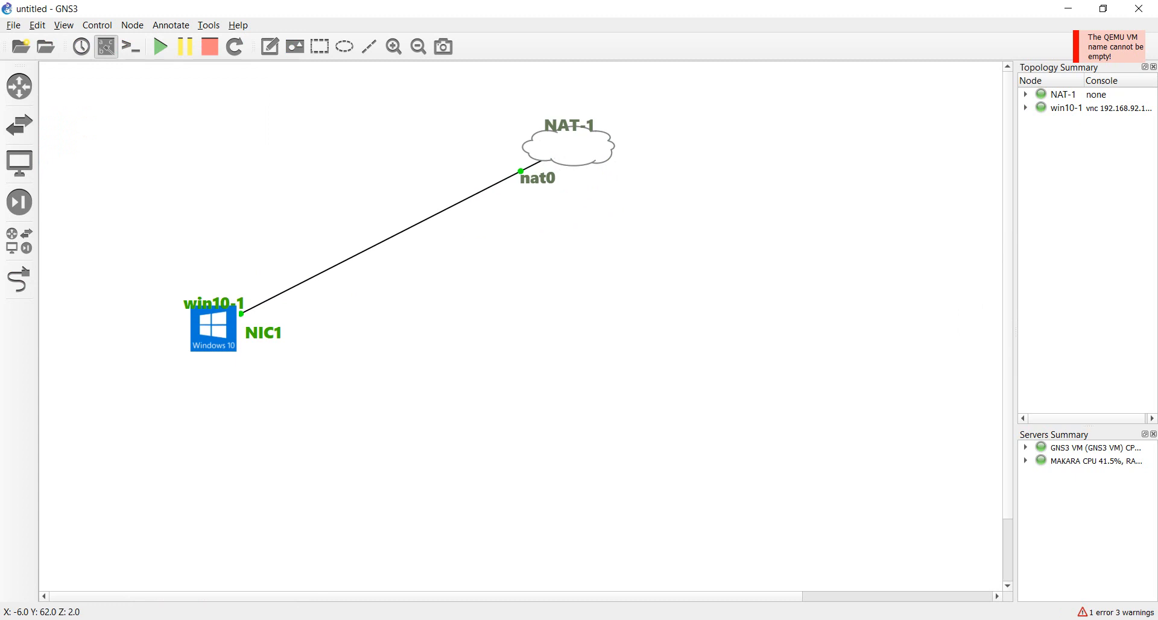
{"action": "left_click_drag", "start_coordinate": [214, 302], "coordinate": [196, 286]}
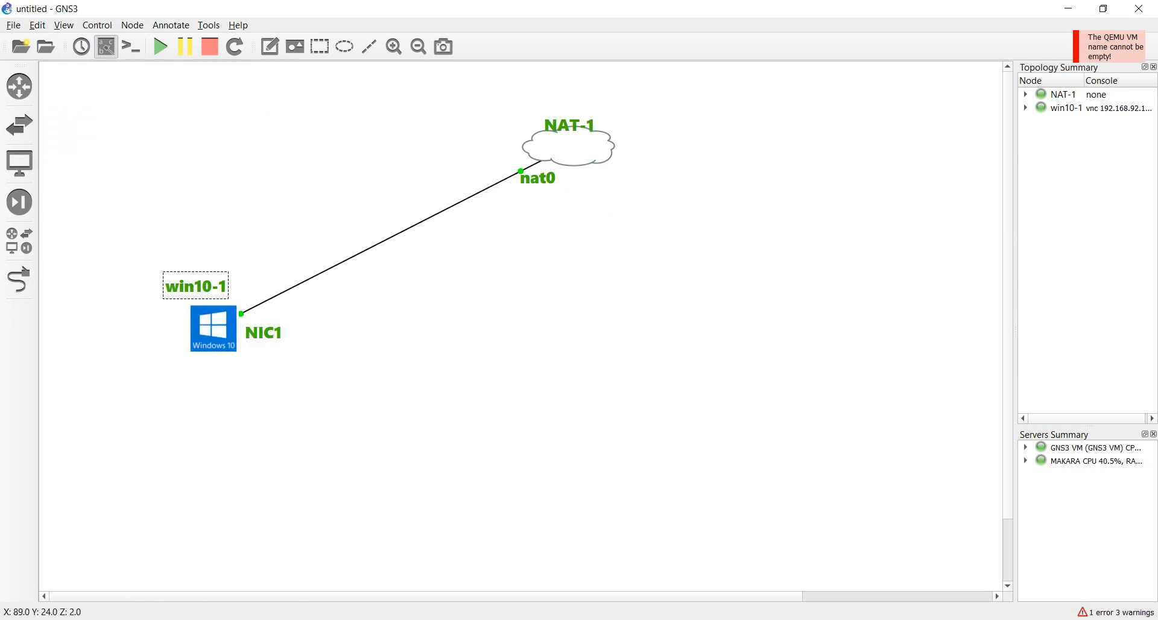
- Bring the win10-1 console back to the front and reposition it to check the boot output
{"action": "key", "text": "alt+Tab"}
{"action": "left_click_drag", "start_coordinate": [784, 194], "coordinate": [804, 91]}
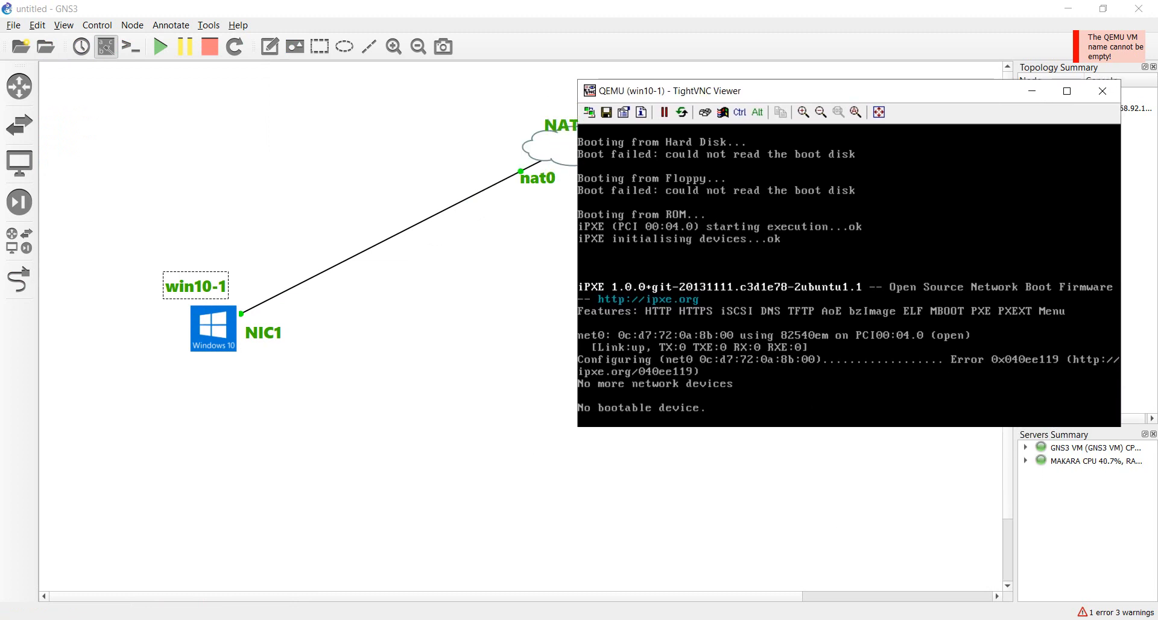